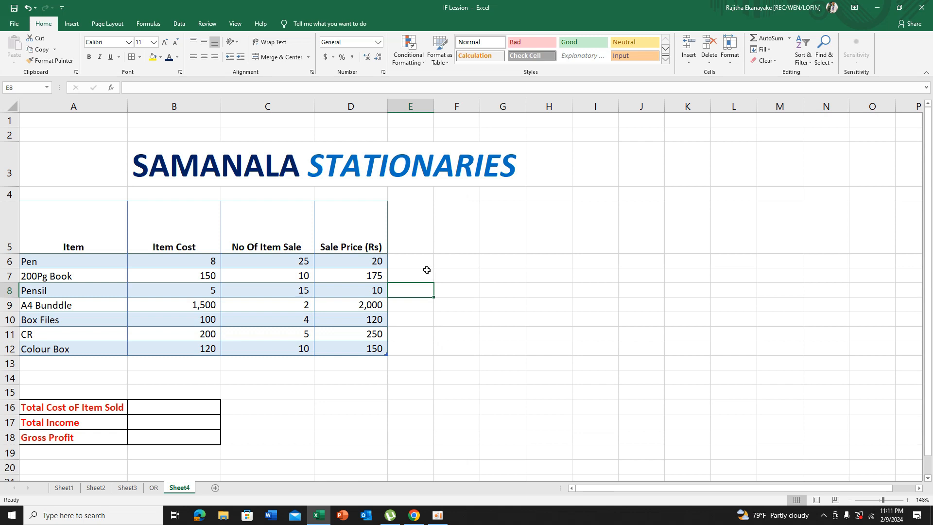
Examine the sales table's title, the listed stationery items and their item costs
{"action": "left_click", "coordinate": [275, 172]}
{"action": "left_click", "coordinate": [354, 167]}
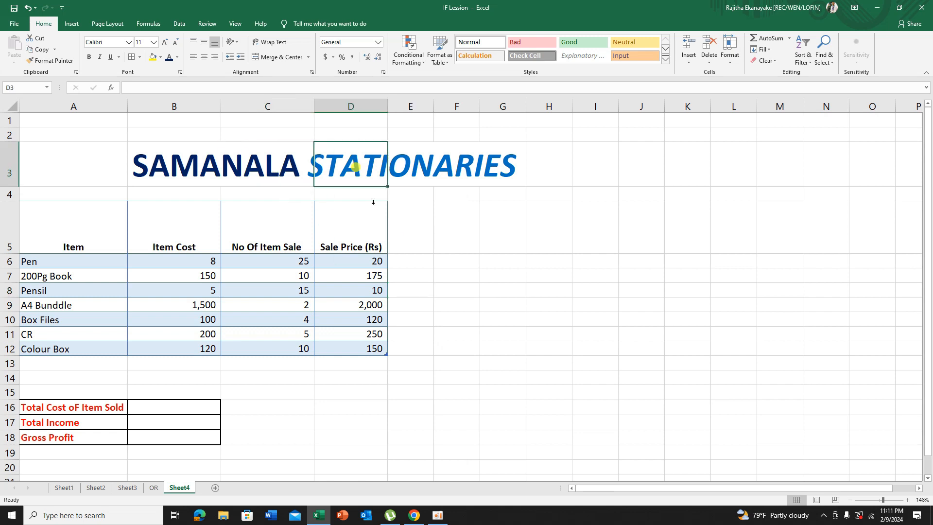
{"action": "left_click", "coordinate": [507, 306]}
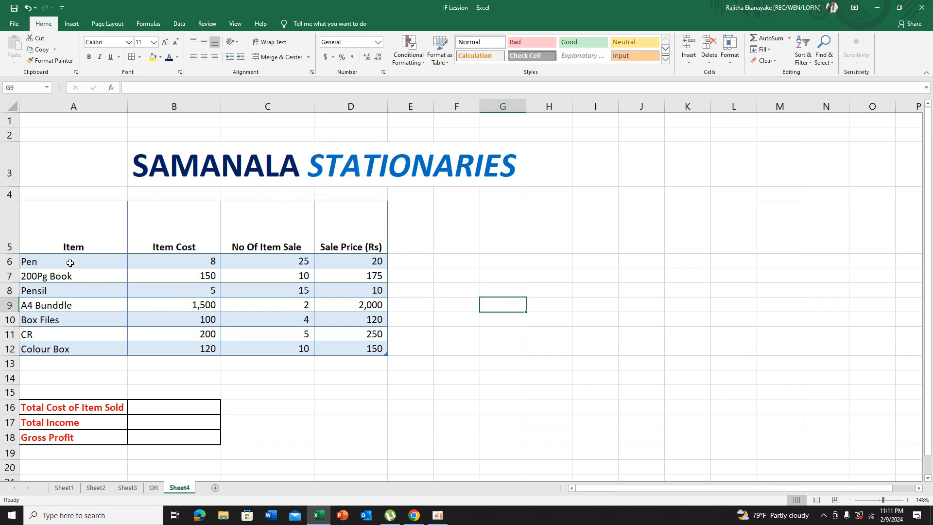
{"action": "left_click_drag", "start_coordinate": [29, 261], "coordinate": [359, 261]}
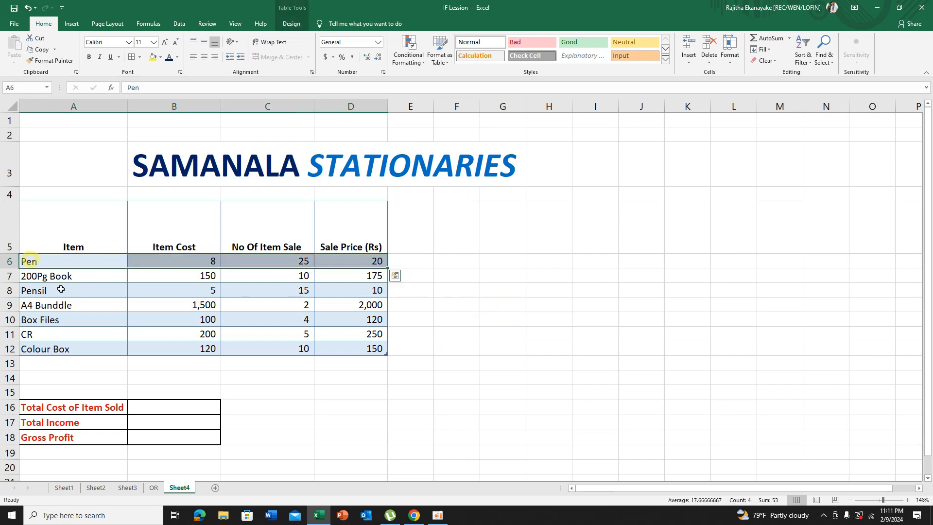
{"action": "left_click", "coordinate": [60, 281]}
{"action": "left_click", "coordinate": [75, 294]}
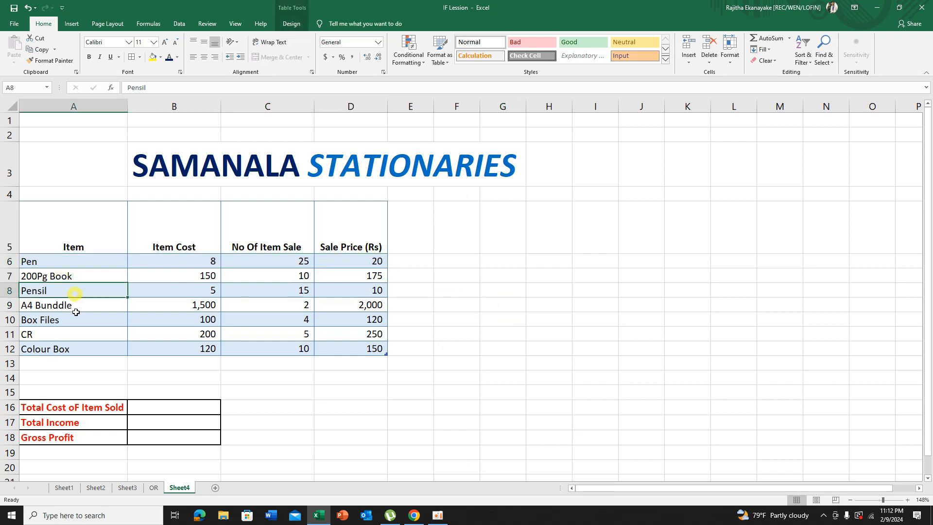
{"action": "left_click", "coordinate": [74, 314]}
{"action": "left_click", "coordinate": [82, 336]}
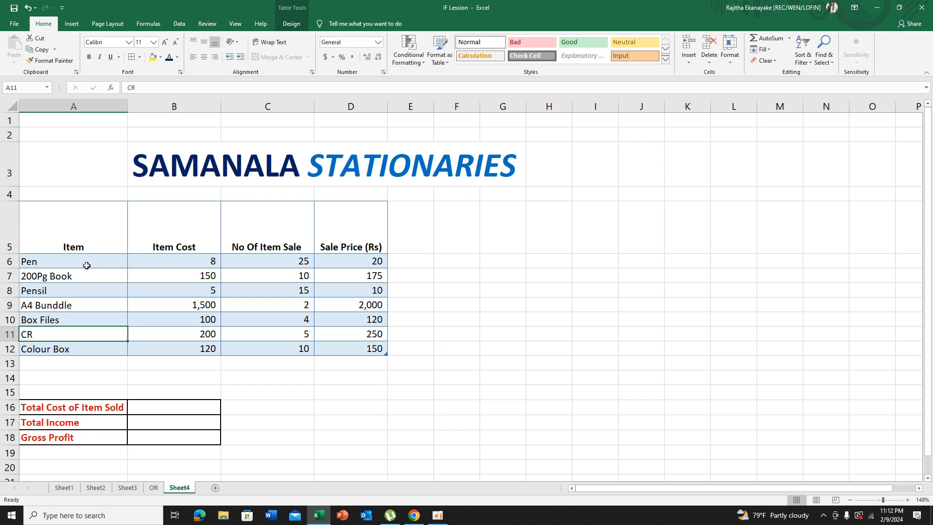
{"action": "left_click", "coordinate": [181, 266]}
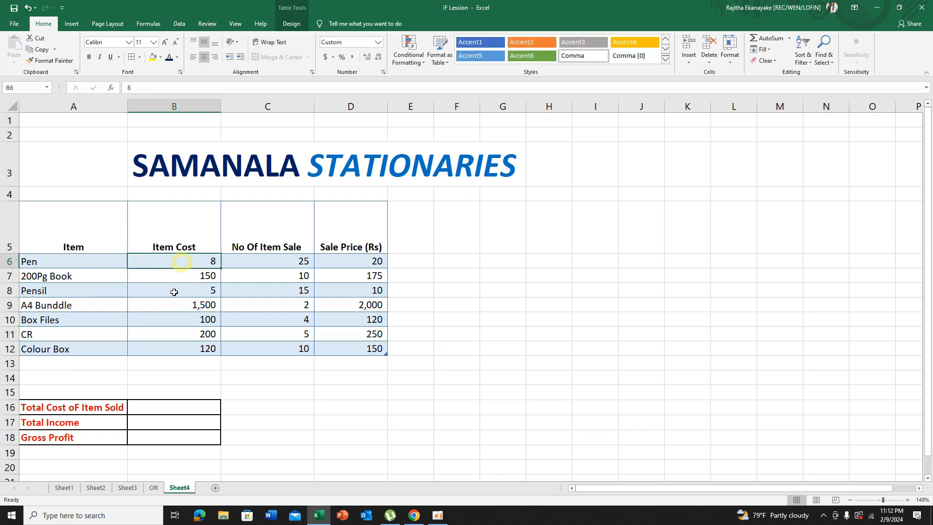
{"action": "left_click", "coordinate": [57, 280]}
{"action": "left_click", "coordinate": [181, 280]}
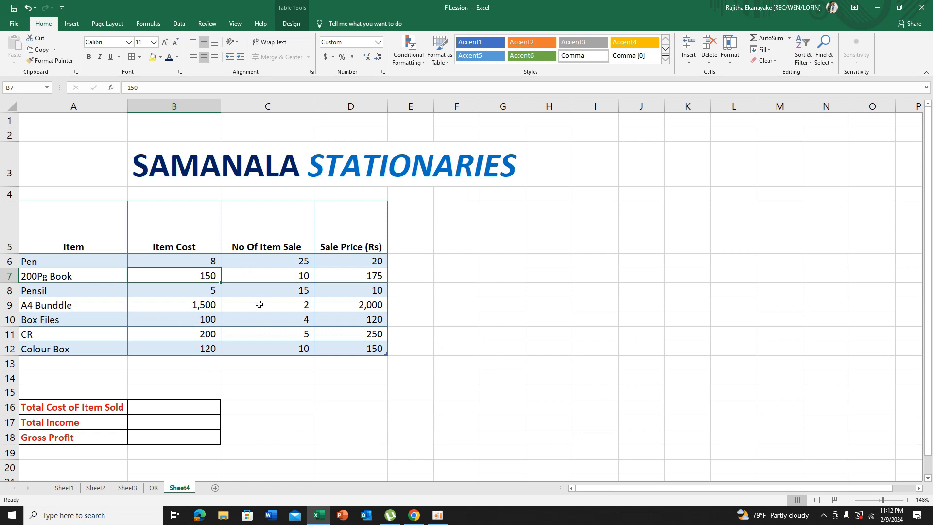
Examine the quantities sold for each item and compare the sale prices with the item costs
{"action": "left_click", "coordinate": [268, 263]}
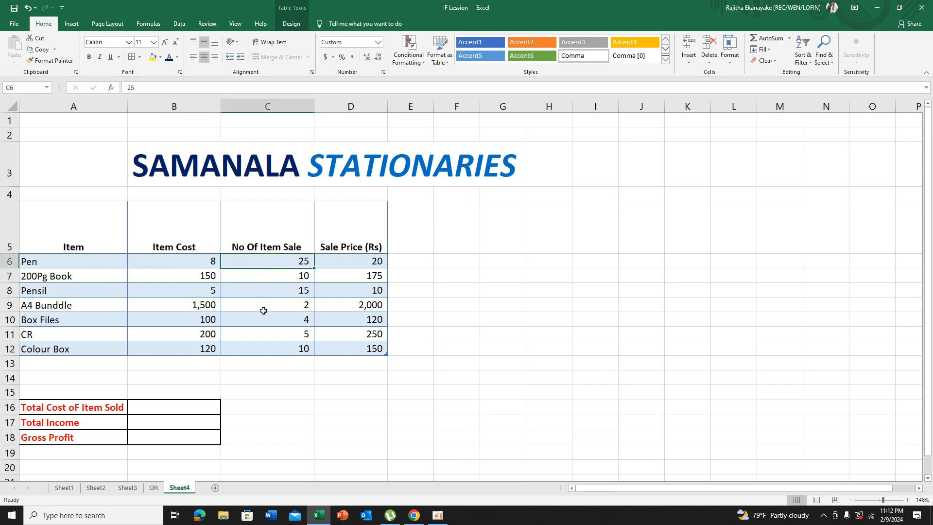
{"action": "left_click", "coordinate": [273, 277]}
{"action": "left_click", "coordinate": [275, 295]}
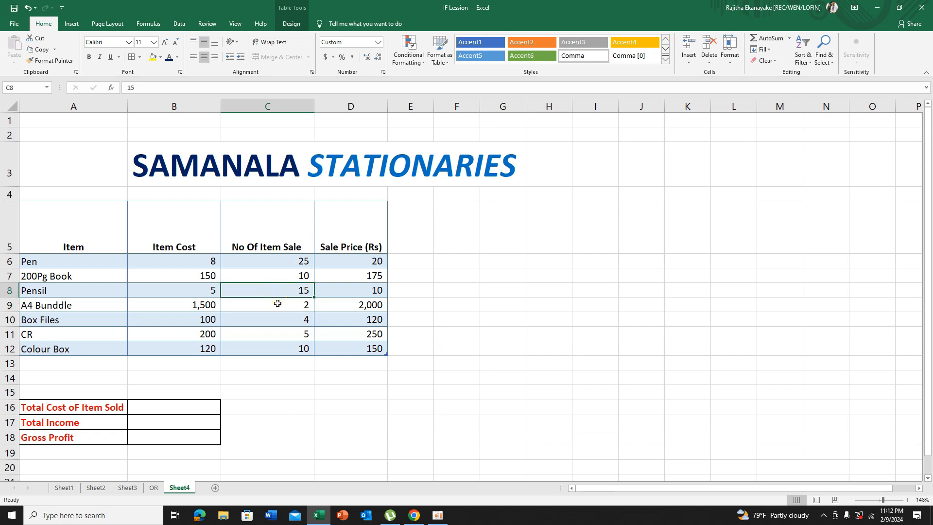
{"action": "left_click", "coordinate": [278, 304]}
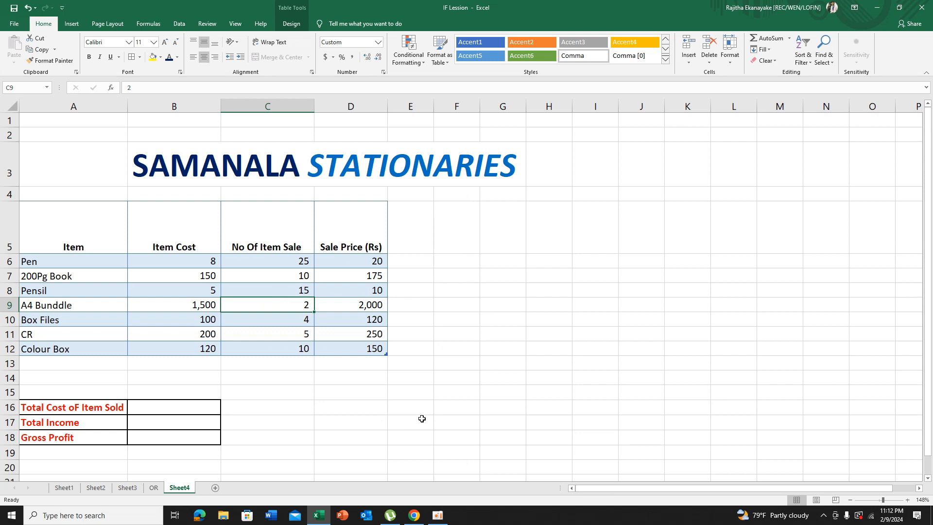
{"action": "left_click", "coordinate": [369, 263]}
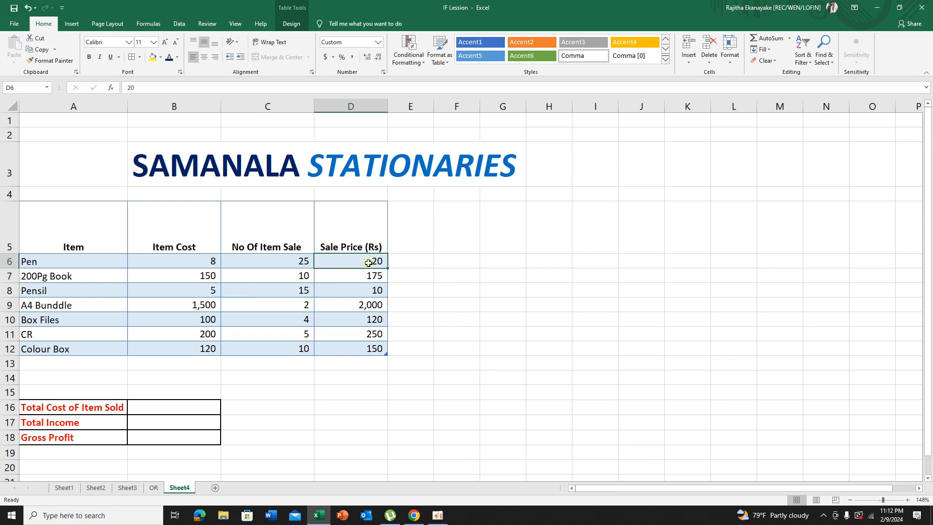
{"action": "left_click", "coordinate": [210, 261]}
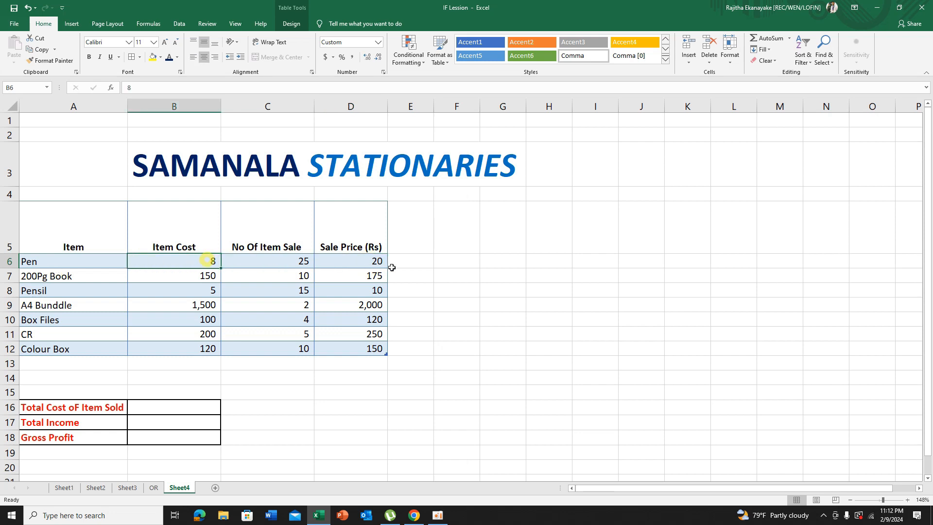
{"action": "left_click", "coordinate": [383, 262]}
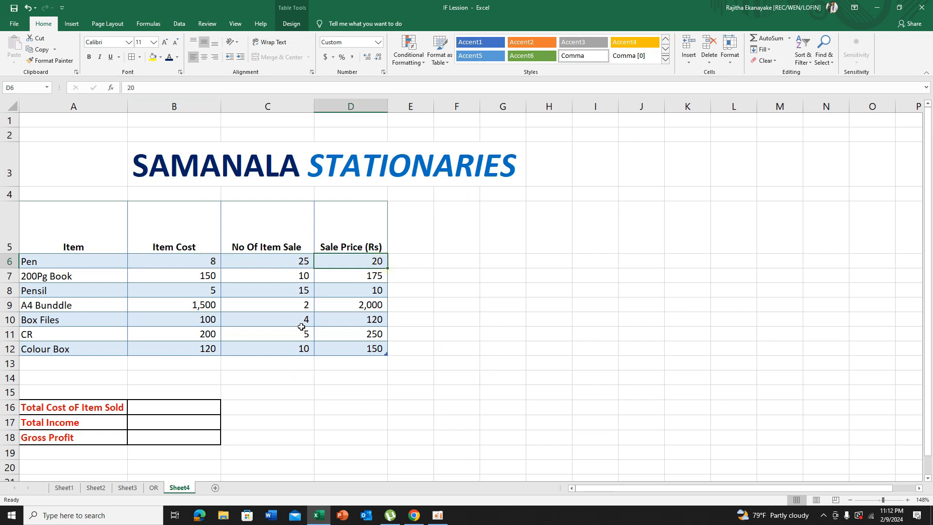
{"action": "left_click", "coordinate": [217, 292]}
{"action": "left_click", "coordinate": [214, 305]}
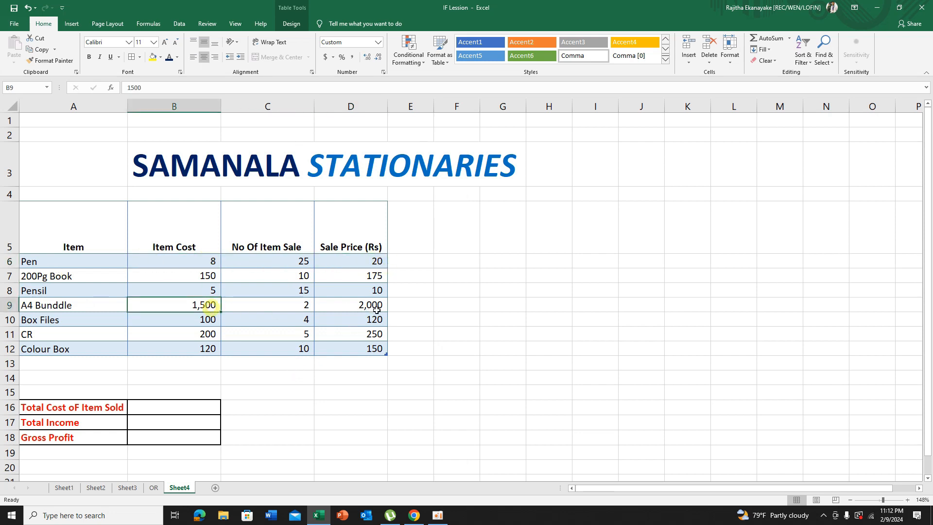
{"action": "left_click", "coordinate": [377, 307]}
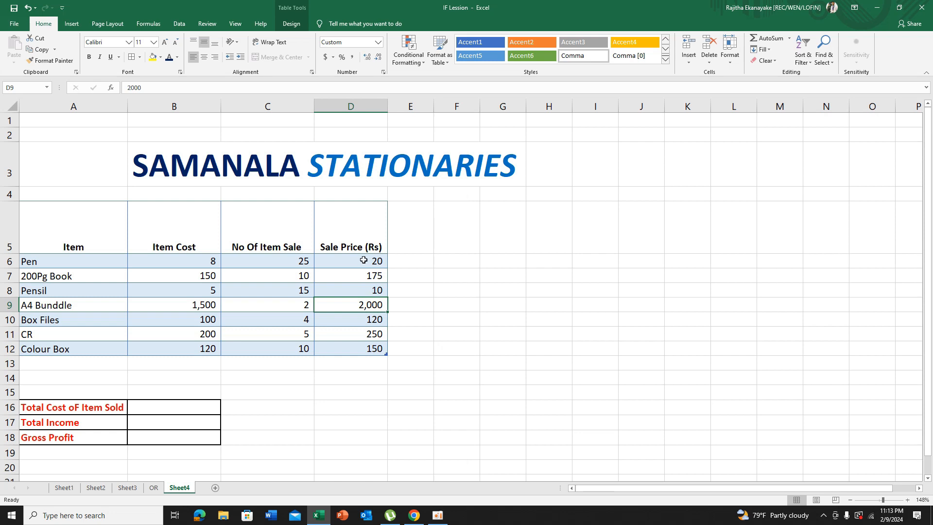
Add a "Total Cost" column header in cell E5, directly after Sale Price (Rs)
{"action": "left_click", "coordinate": [412, 248]}
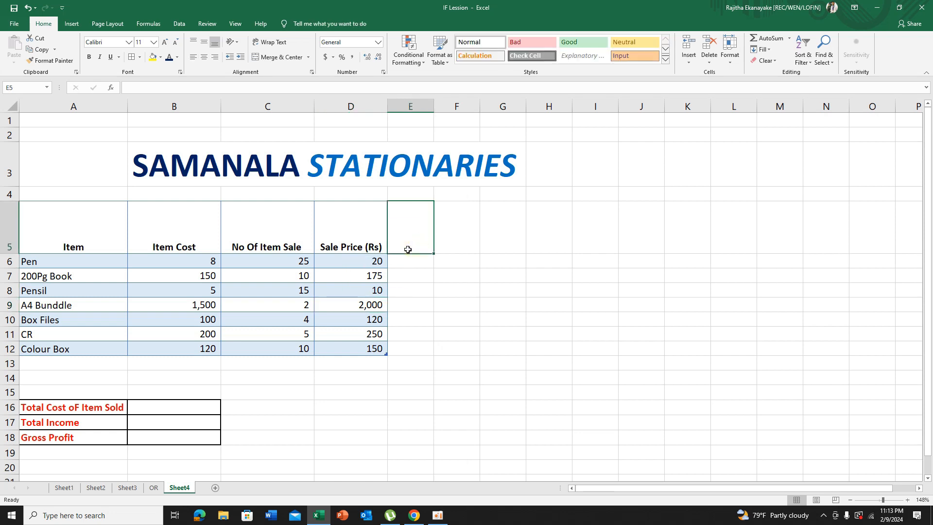
{"action": "type", "text": "To"}
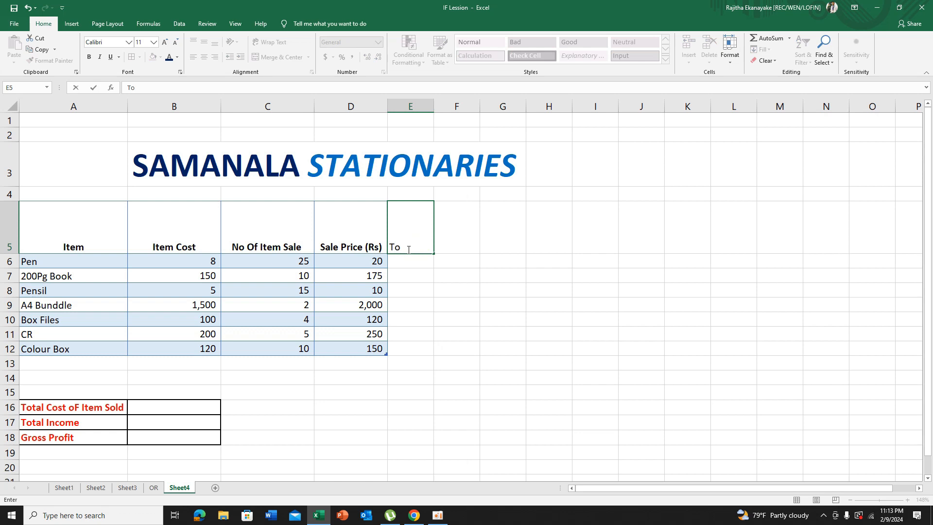
{"action": "type", "text": "tal Cost"}
{"action": "key", "text": "Return"}
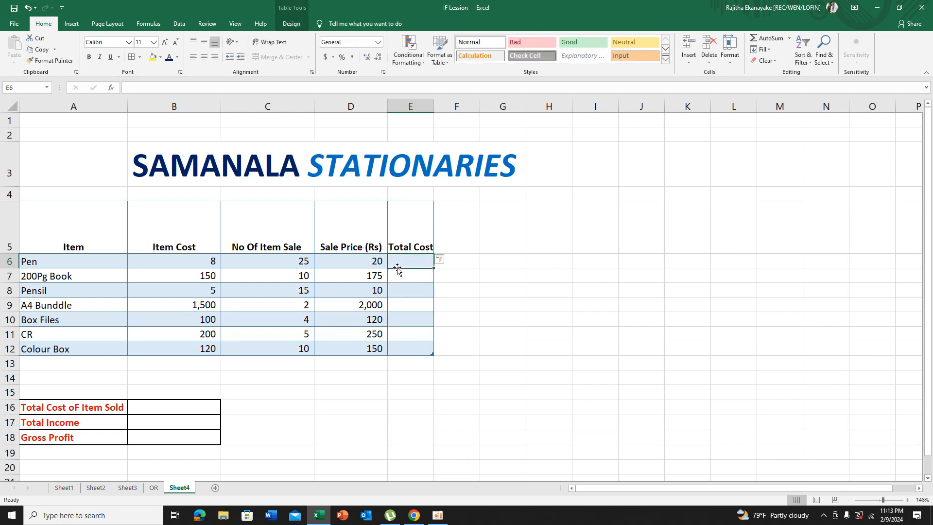
Fill the Total Cost column with a formula multiplying Item Cost by No Of Item Sale, entered in E6
{"action": "type", "text": "="}
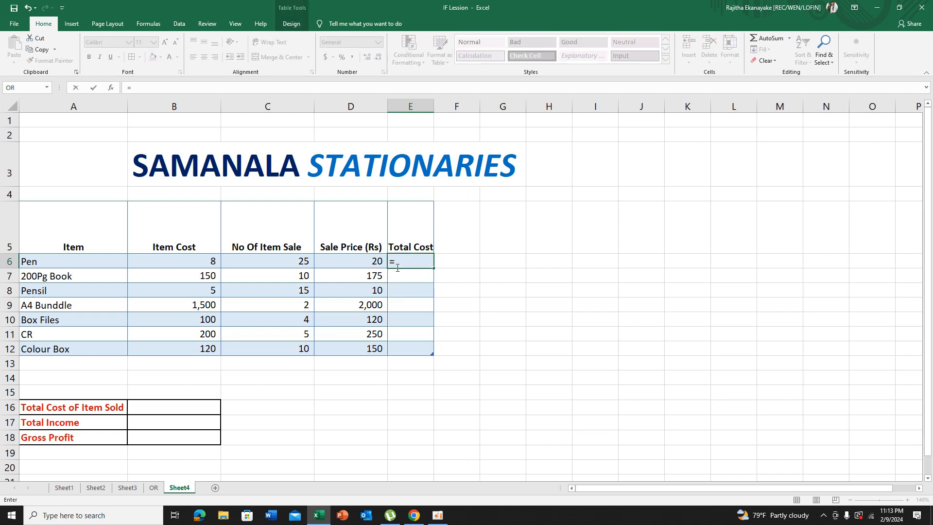
{"action": "left_click", "coordinate": [203, 264]}
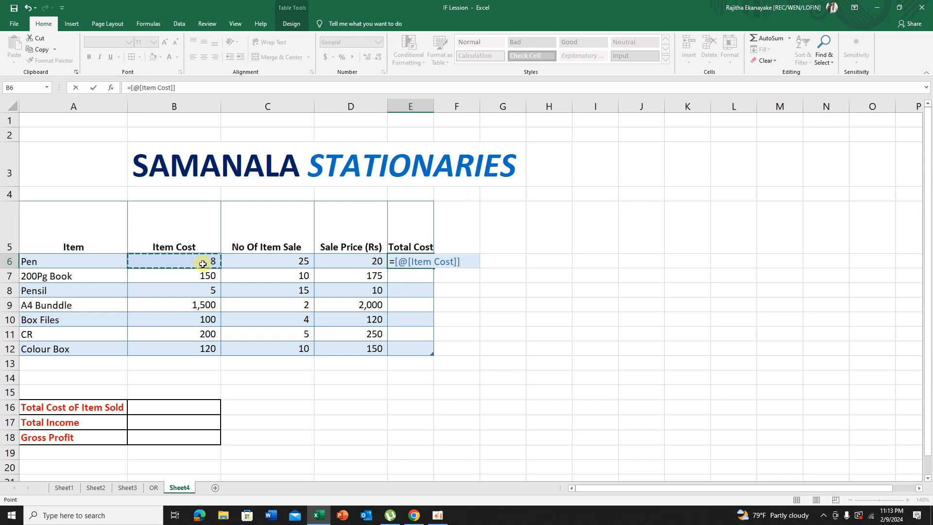
{"action": "type", "text": "*"}
{"action": "left_click", "coordinate": [291, 263]}
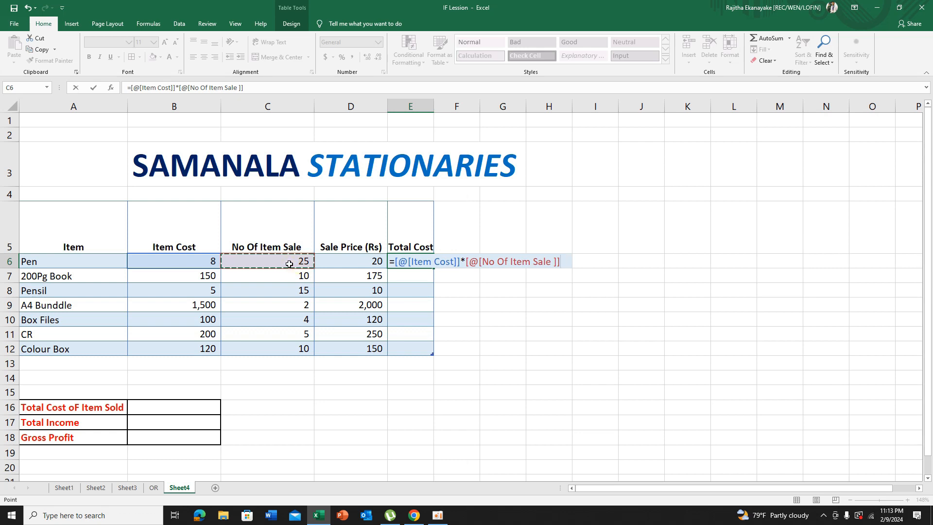
{"action": "key", "text": "Return"}
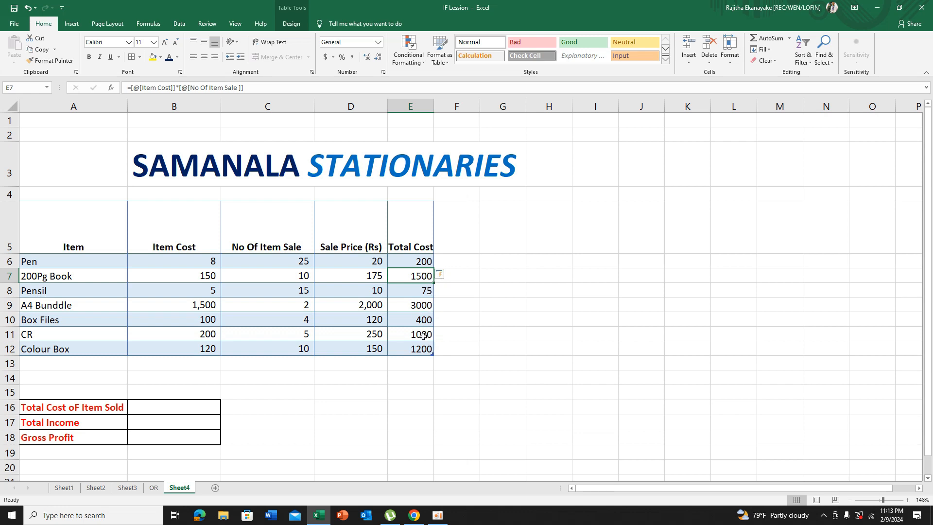
Sum the Total Cost values of all items, E6 to E12, in cell E13
{"action": "left_click", "coordinate": [420, 366]}
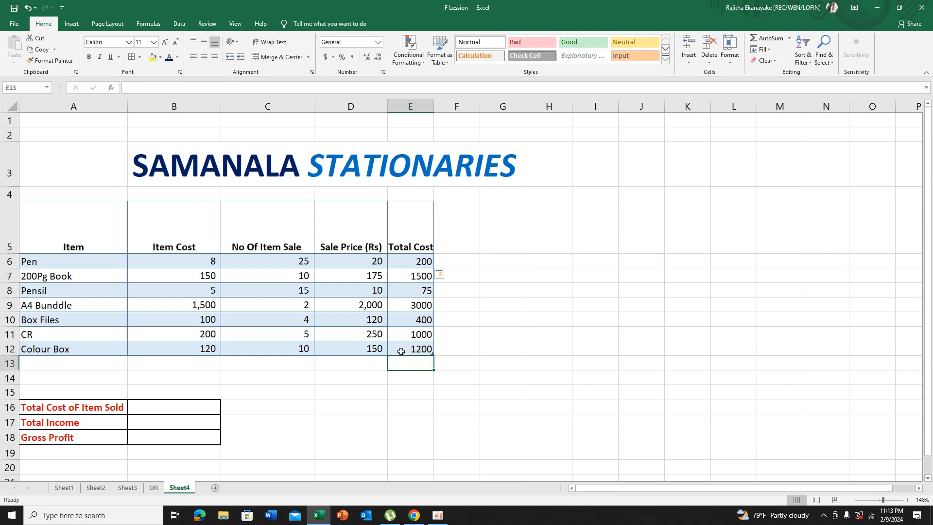
{"action": "type", "text": "=su"}
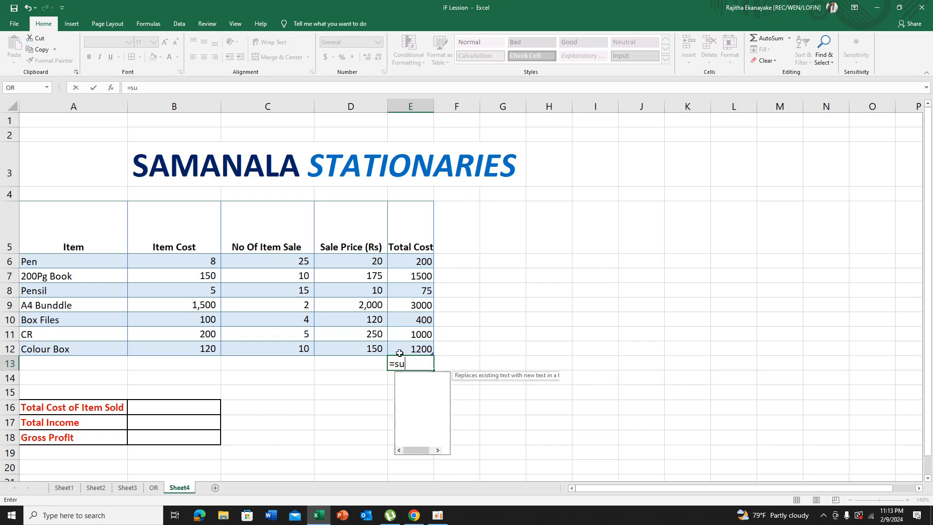
{"action": "type", "text": "m("}
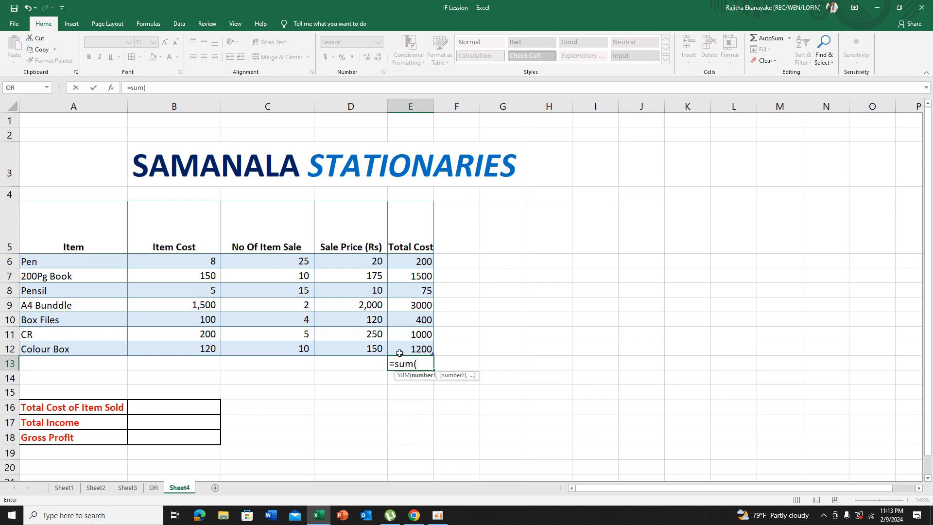
{"action": "left_click_drag", "start_coordinate": [419, 259], "coordinate": [402, 348]}
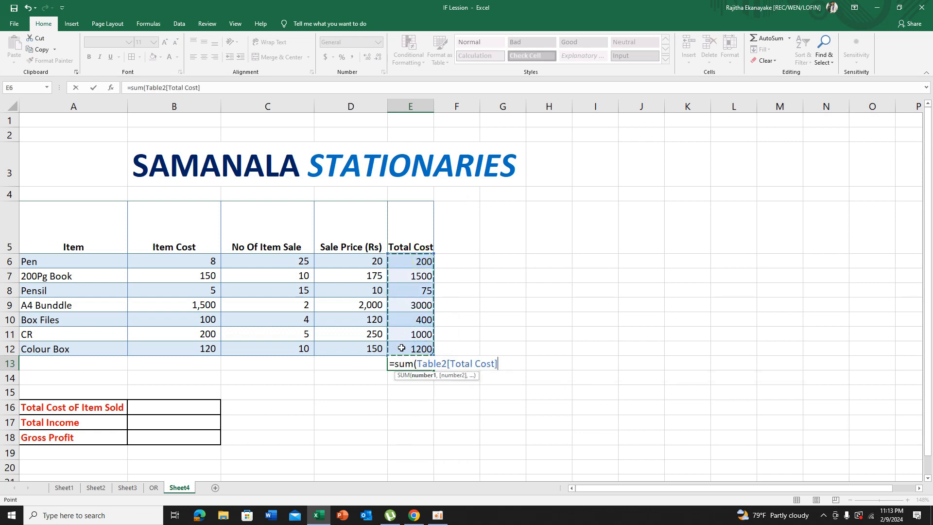
{"action": "type", "text": ")"}
{"action": "key", "text": "Return"}
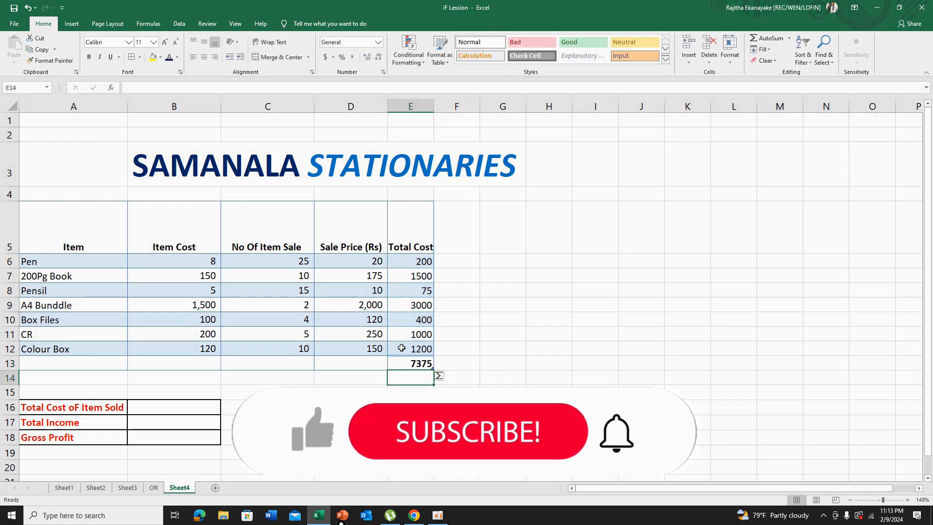
Apply the comma number format to the Total Cost sum in E13
{"action": "left_click", "coordinate": [420, 364]}
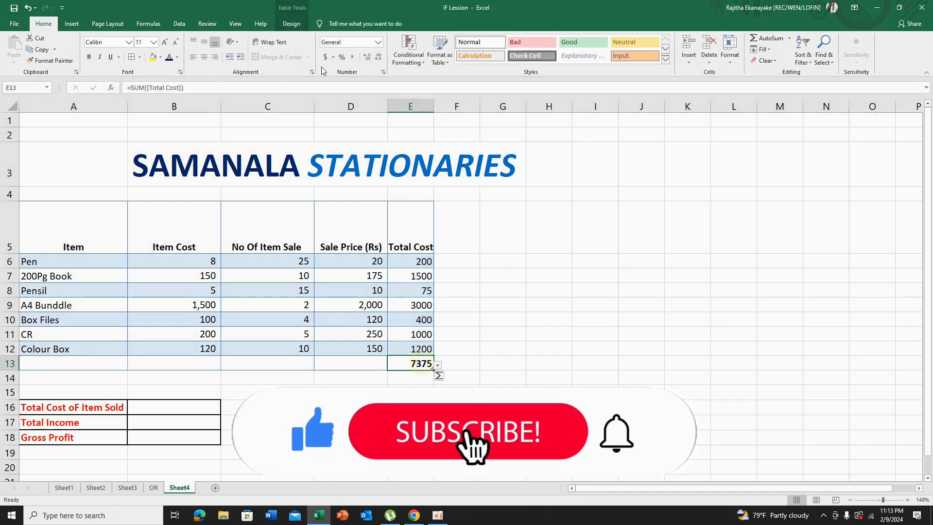
{"action": "left_click", "coordinate": [350, 57]}
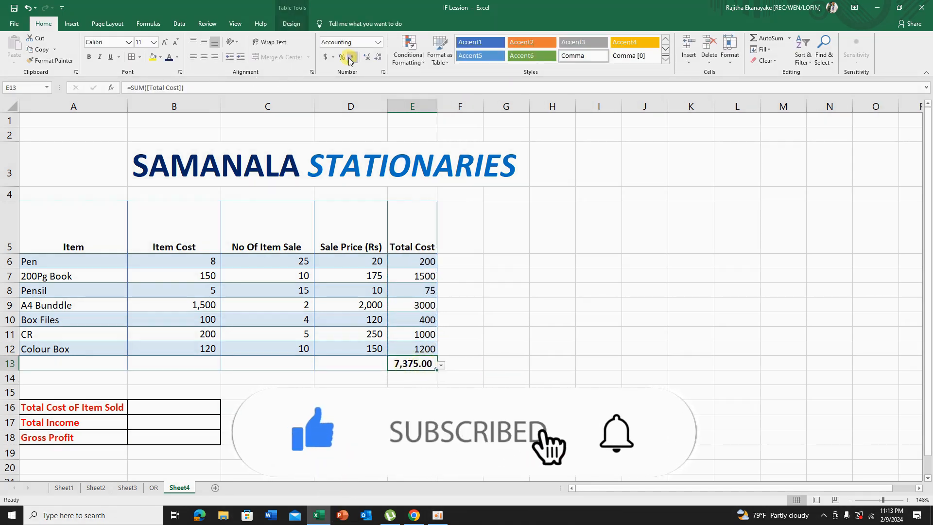
{"action": "left_click", "coordinate": [459, 363]}
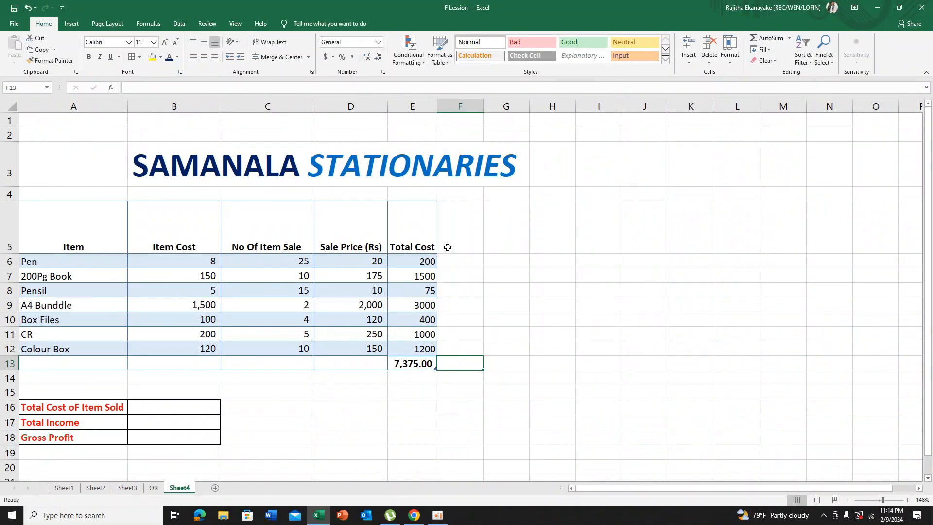
Add a "Total Sale" column header in cell F5, directly after Total Cost
{"action": "left_click", "coordinate": [450, 245]}
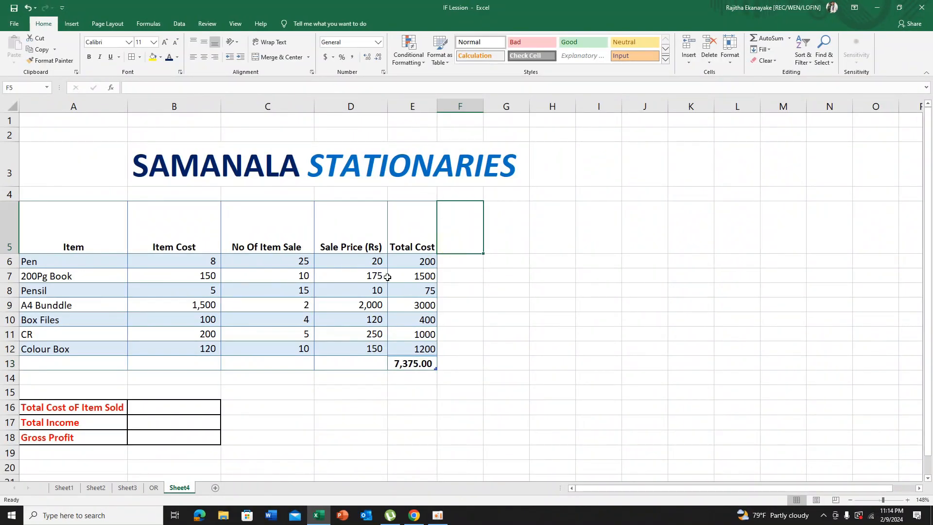
{"action": "type", "text": "To"}
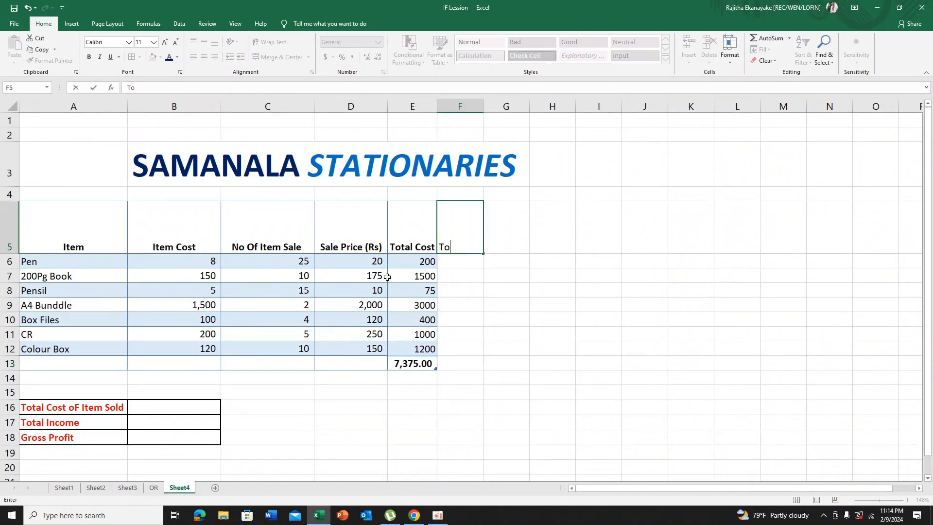
{"action": "type", "text": "tal Sale"}
{"action": "key", "text": "Return"}
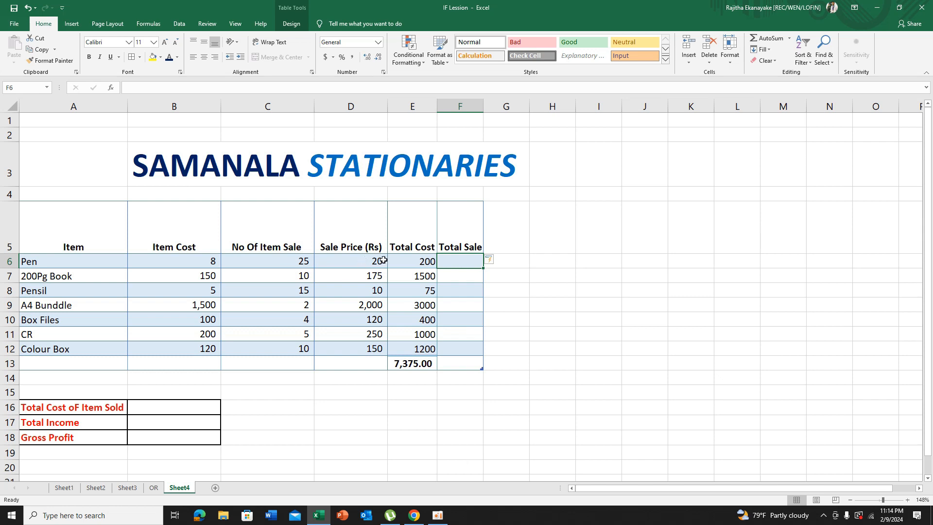
Fill the Total Sale column with a formula multiplying No Of Item Sale by Sale Price (Rs), entered in F6
{"action": "type", "text": "="}
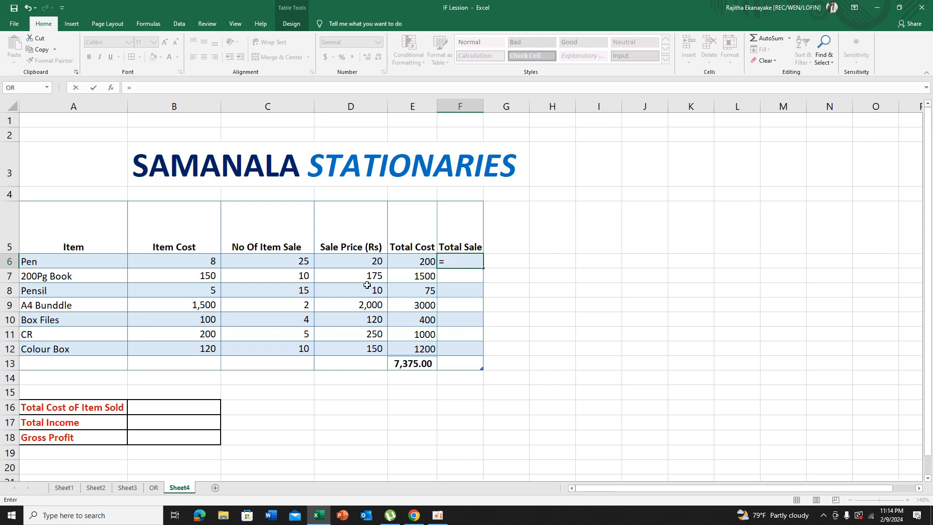
{"action": "left_click", "coordinate": [296, 264]}
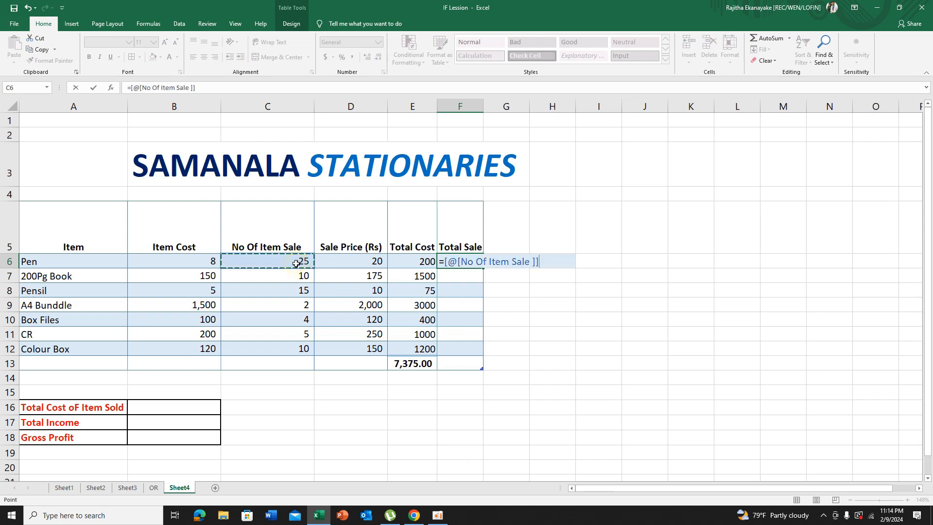
{"action": "type", "text": "*"}
{"action": "left_click", "coordinate": [353, 264]}
{"action": "key", "text": "Return"}
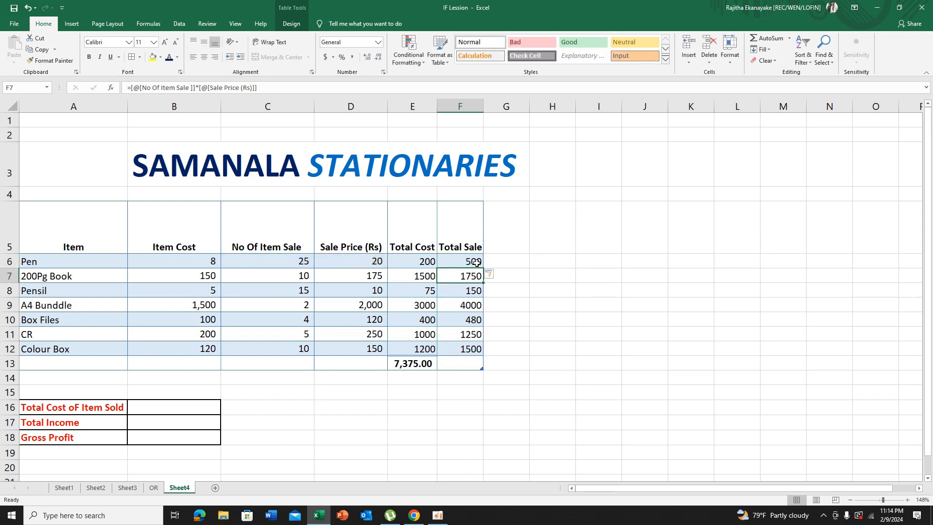
Sum the Total Sale values F6 to F12 in cell F13 and give the sum the comma number format
{"action": "left_click", "coordinate": [473, 361]}
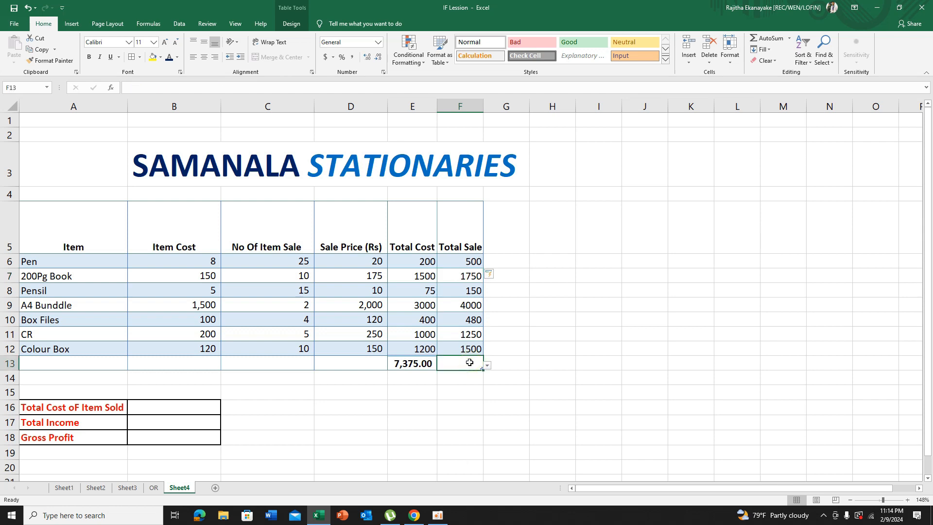
{"action": "type", "text": "=sum"}
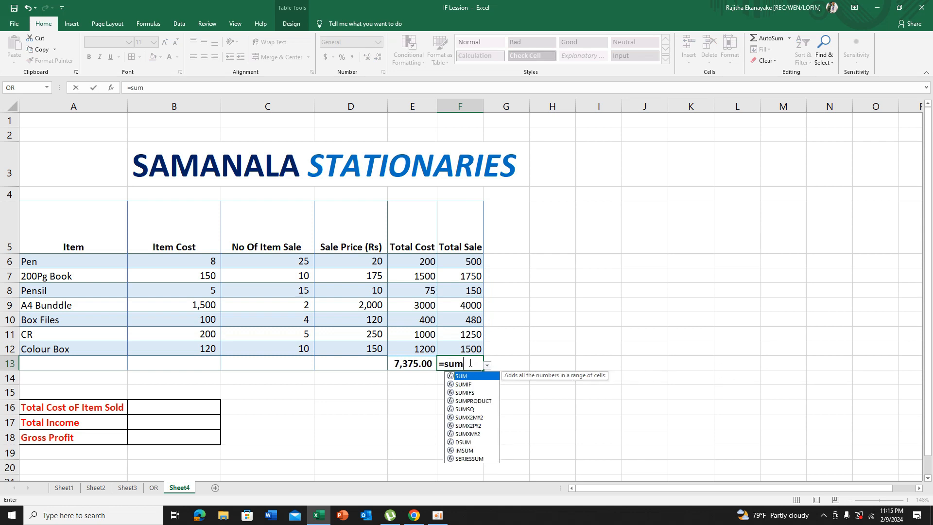
{"action": "type", "text": "("}
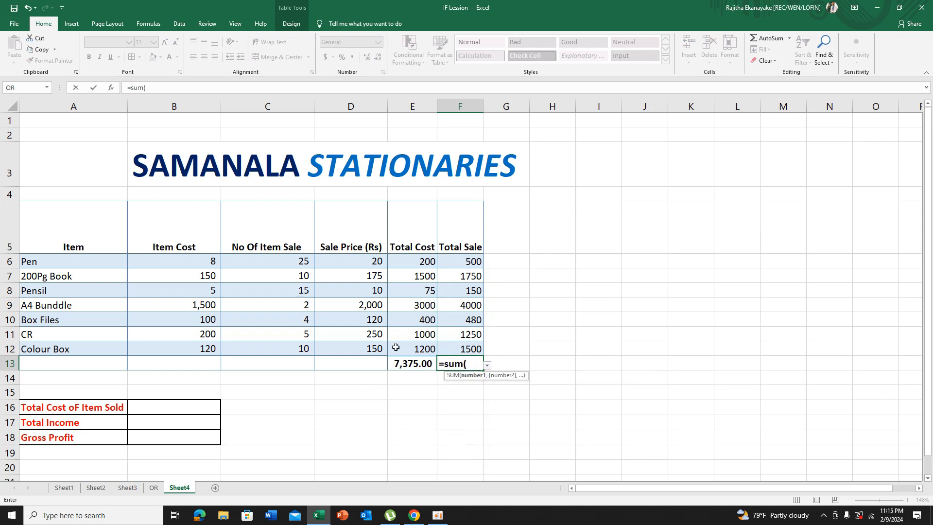
{"action": "left_click_drag", "start_coordinate": [470, 261], "coordinate": [470, 349]}
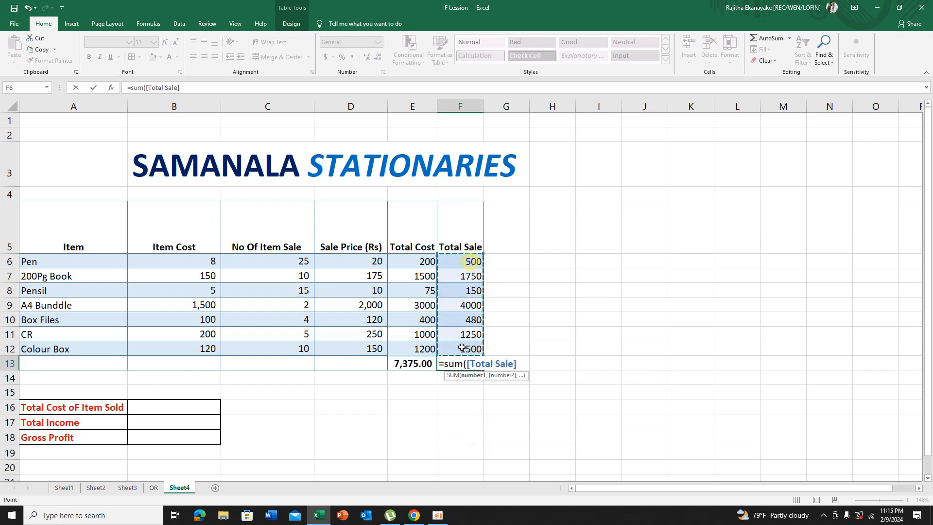
{"action": "type", "text": ")"}
{"action": "key", "text": "Return"}
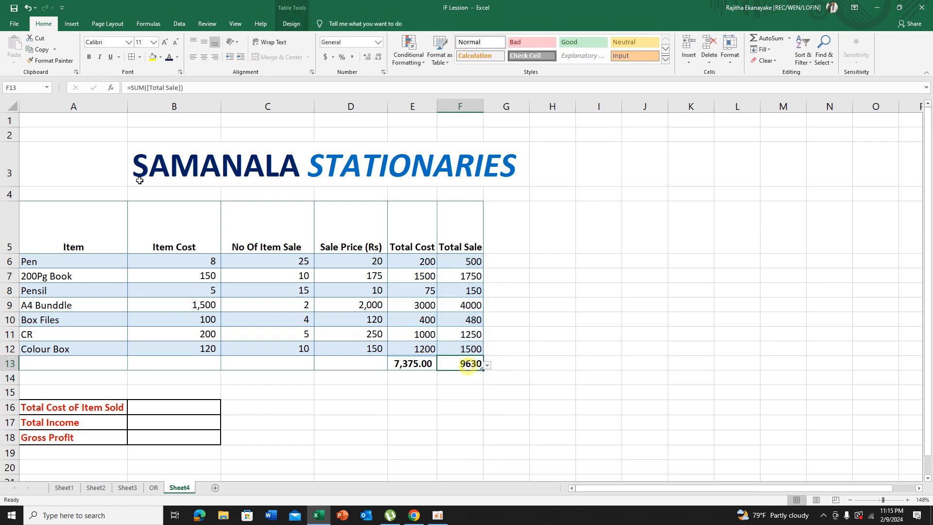
{"action": "left_click", "coordinate": [352, 58]}
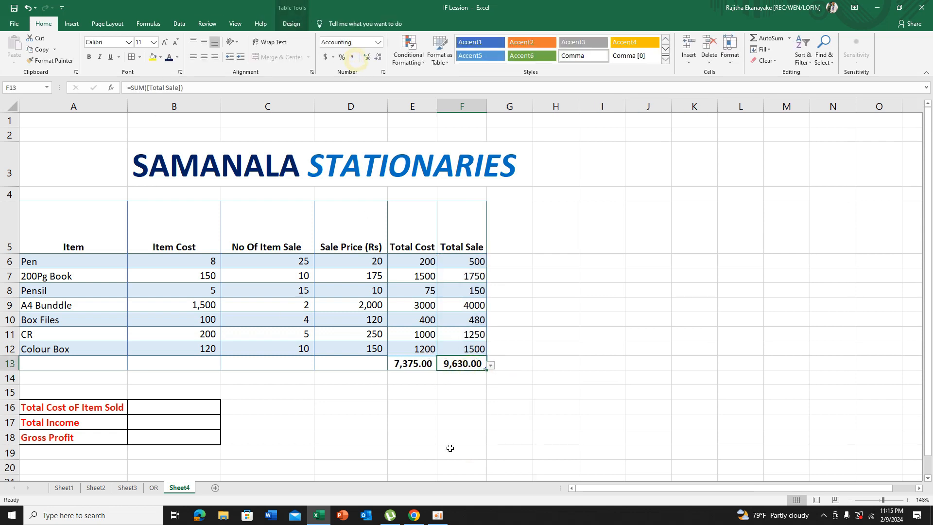
Add a "Profit" column header in cell G5, directly after Total Sale
{"action": "left_click", "coordinate": [510, 241]}
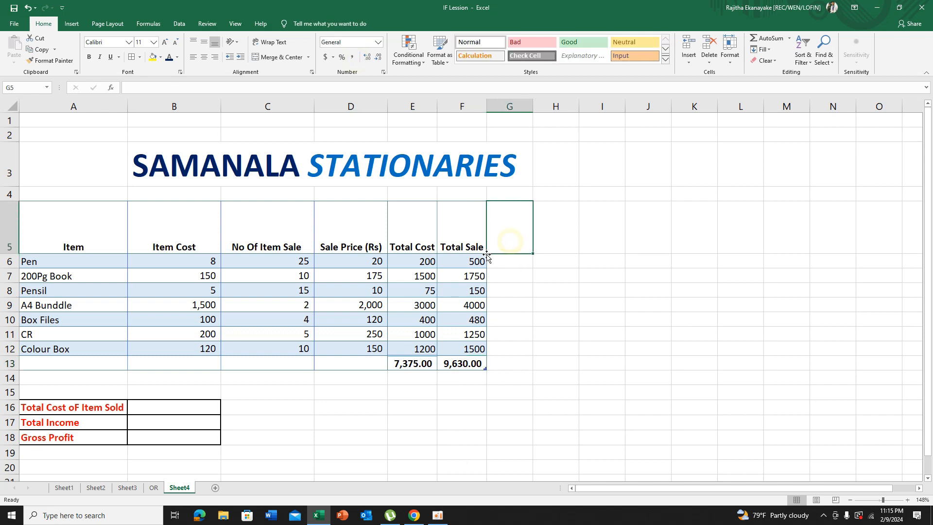
{"action": "type", "text": "T"}
{"action": "key", "text": "BackSpace"}
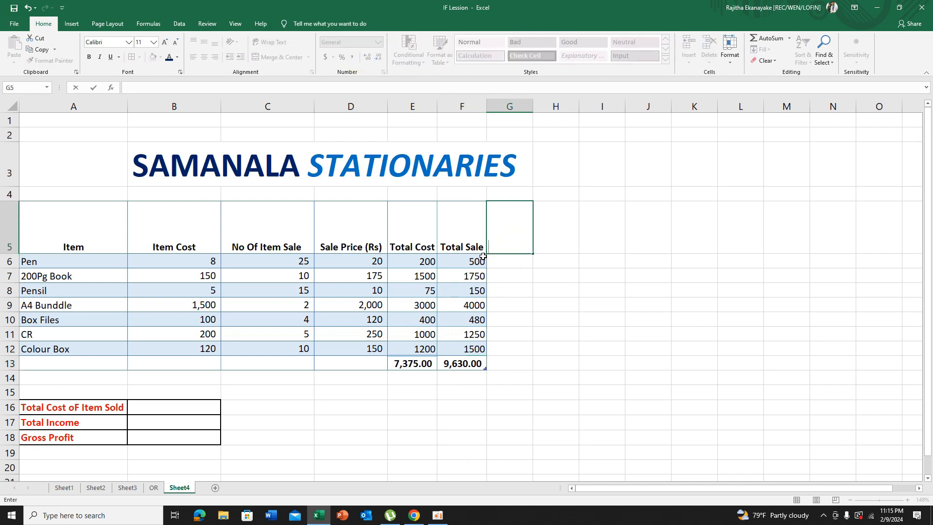
{"action": "type", "text": "Profit"}
{"action": "key", "text": "Return"}
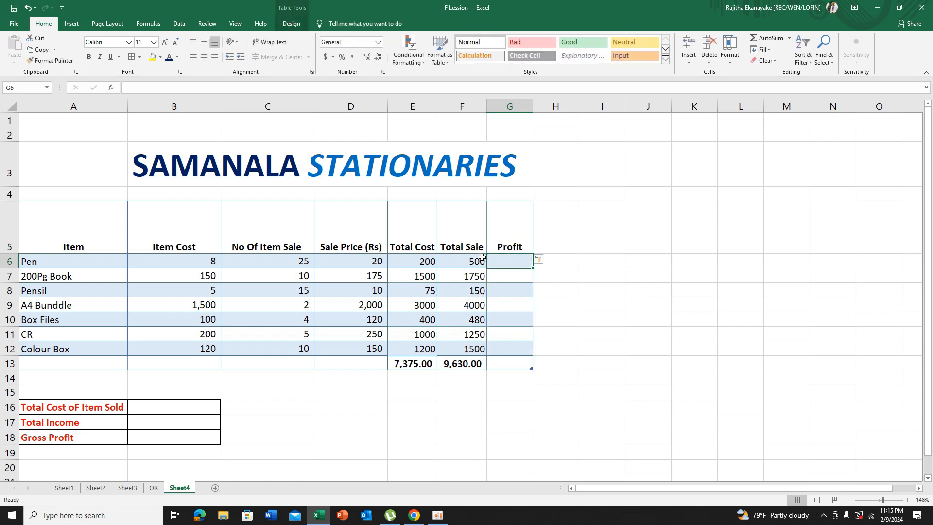
Apply the comma number format to the Total Cost and Total Sale values of all items, E6 to F12
{"action": "left_click_drag", "start_coordinate": [427, 262], "coordinate": [455, 348]}
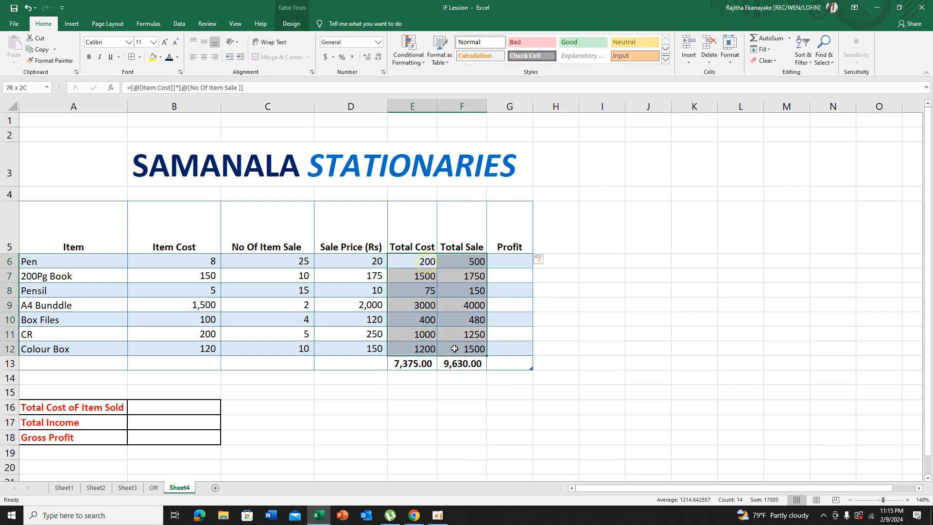
{"action": "left_click", "coordinate": [352, 57]}
Fill the Profit column with a formula subtracting Total Cost from Total Sale, entered in G6, and autofit the width of column G
{"action": "left_click", "coordinate": [507, 257]}
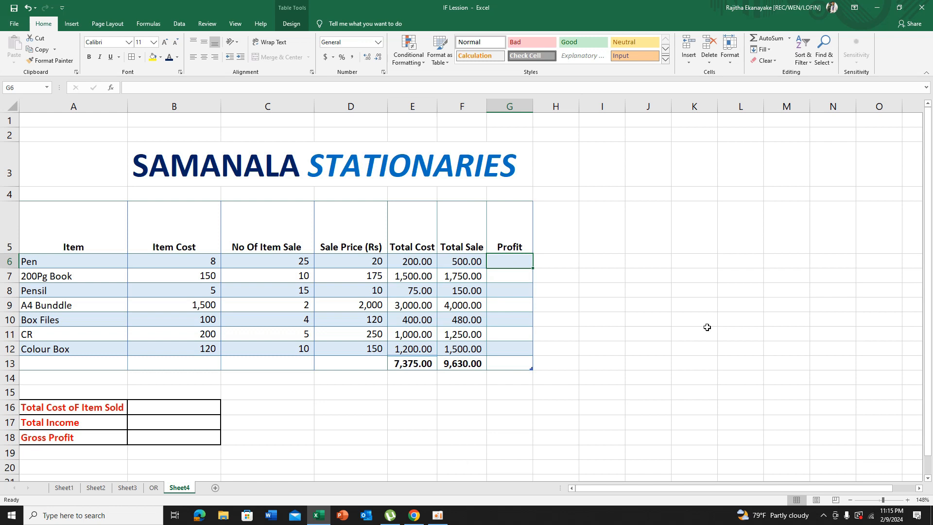
{"action": "type", "text": "="}
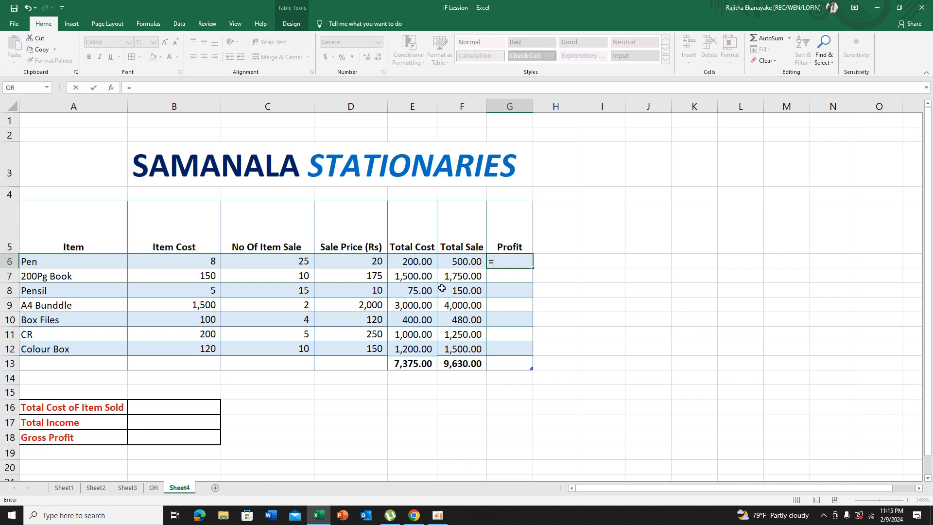
{"action": "left_click", "coordinate": [460, 262]}
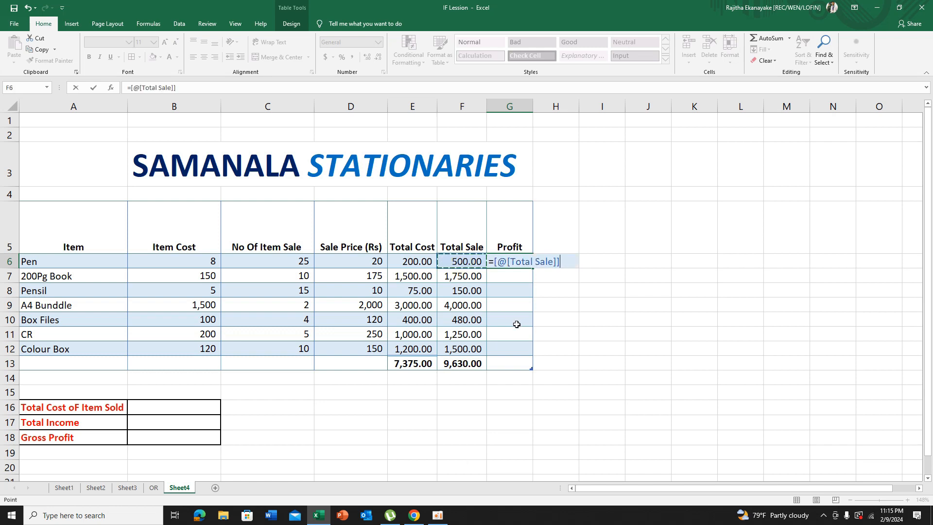
{"action": "type", "text": "-"}
{"action": "left_click", "coordinate": [423, 263]}
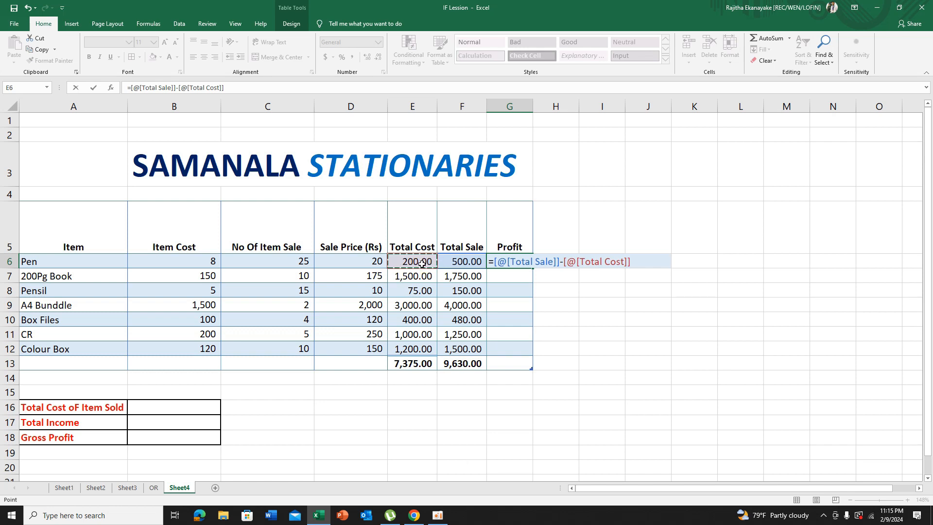
{"action": "key", "text": "Return"}
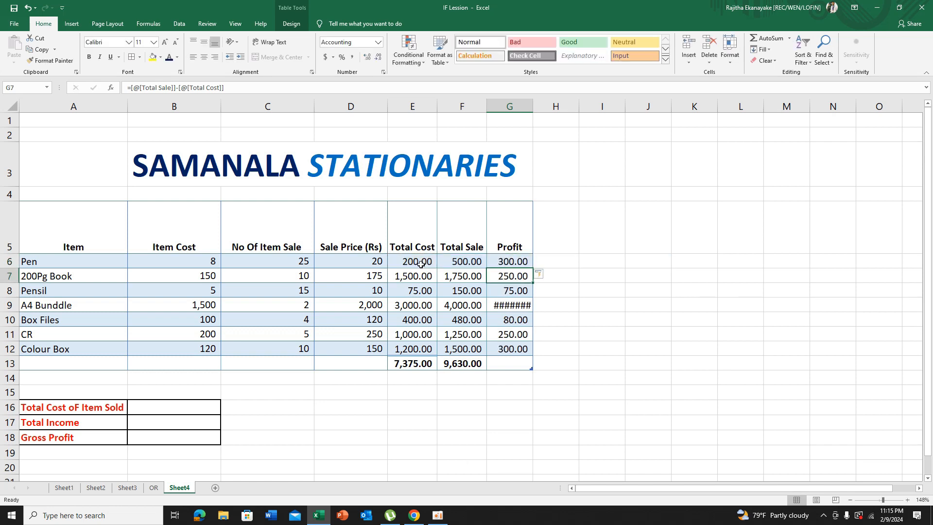
{"action": "double_click", "coordinate": [533, 106]}
Copy the Total Sale sum formula from F13 across to G13 to total the Profit column
{"action": "left_click", "coordinate": [519, 364]}
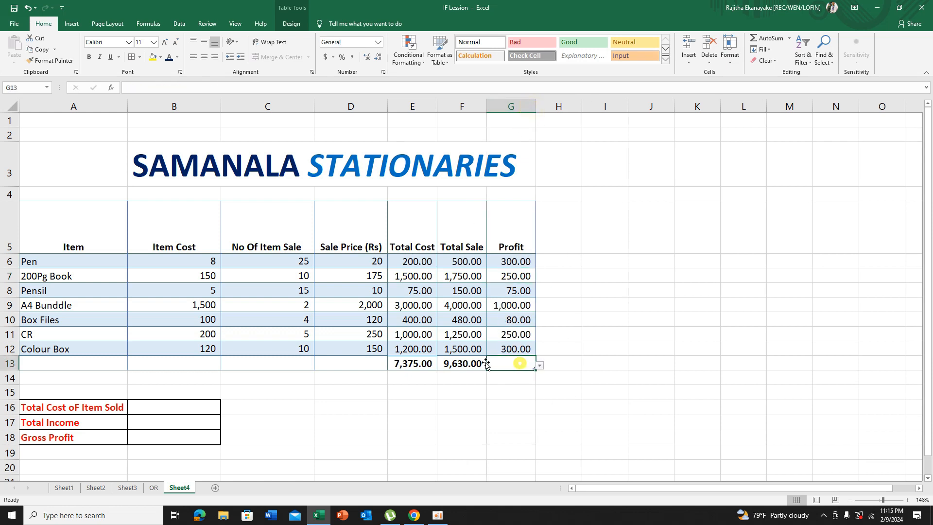
{"action": "left_click", "coordinate": [476, 363]}
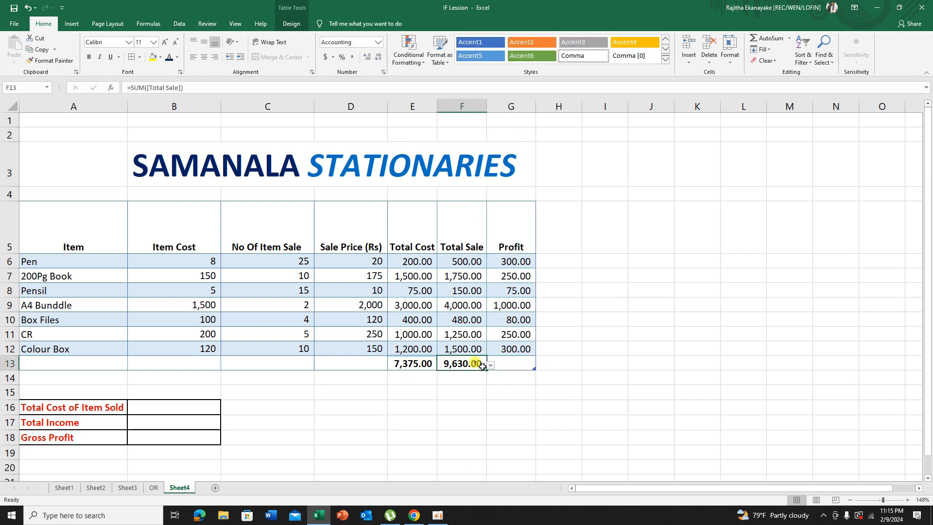
{"action": "left_click_drag", "start_coordinate": [486, 371], "coordinate": [527, 371]}
{"action": "left_click", "coordinate": [510, 367]}
{"action": "left_click", "coordinate": [597, 382]}
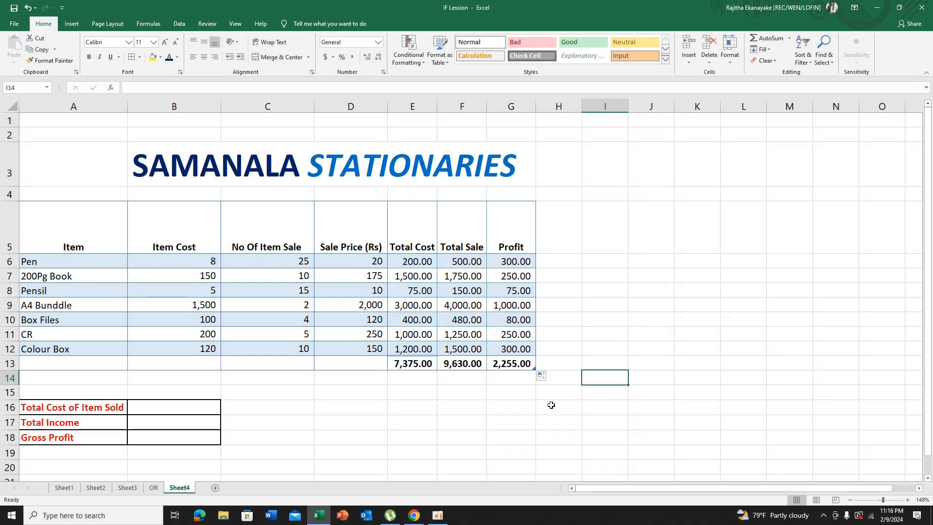
{"action": "left_click", "coordinate": [416, 201]}
{"action": "left_click", "coordinate": [467, 228]}
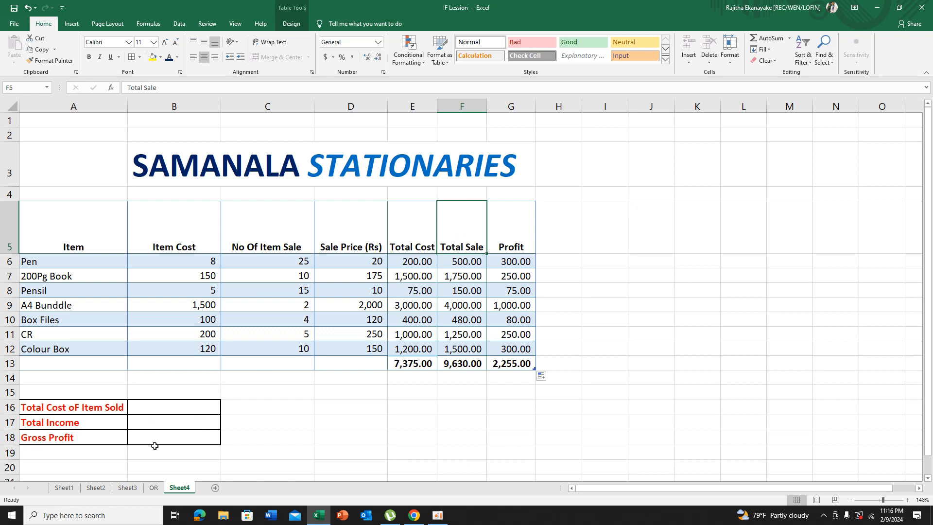
Calculate Total Cost of Item Sold in B16 with a SUMPRODUCT formula over the Item Cost and No Of Item Sale columns
{"action": "left_click", "coordinate": [141, 409]}
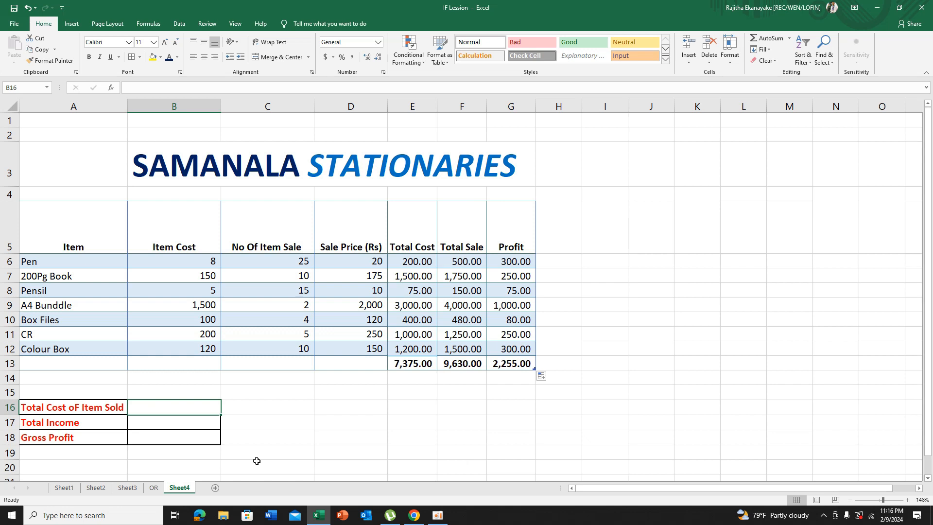
{"action": "type", "text": "="}
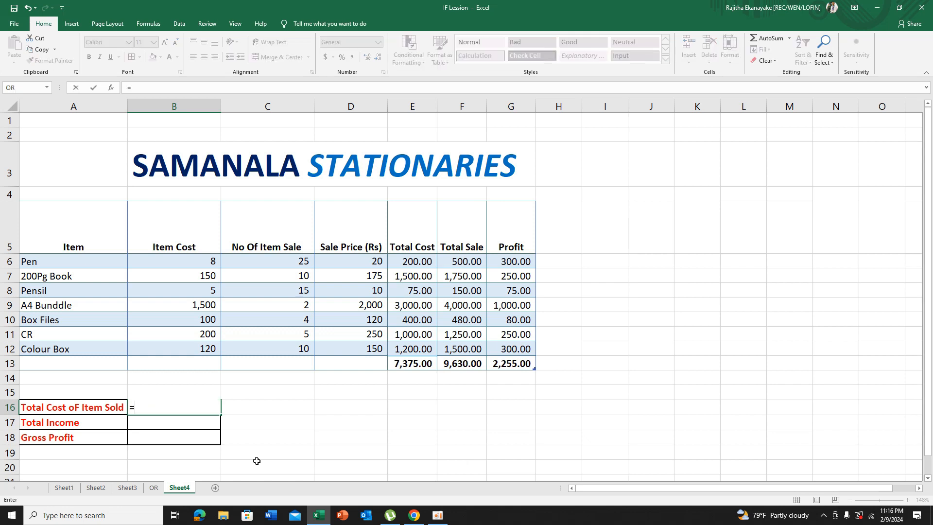
{"action": "type", "text": "su"}
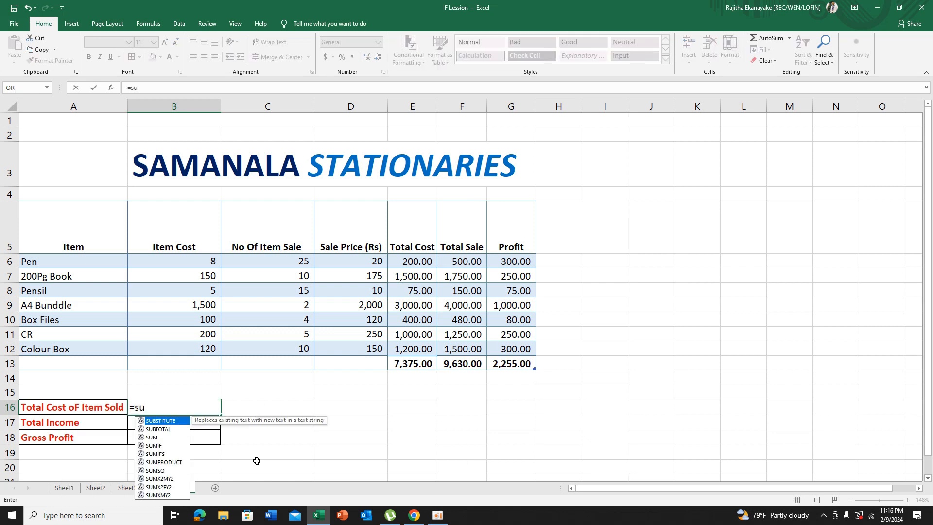
{"action": "type", "text": "m"}
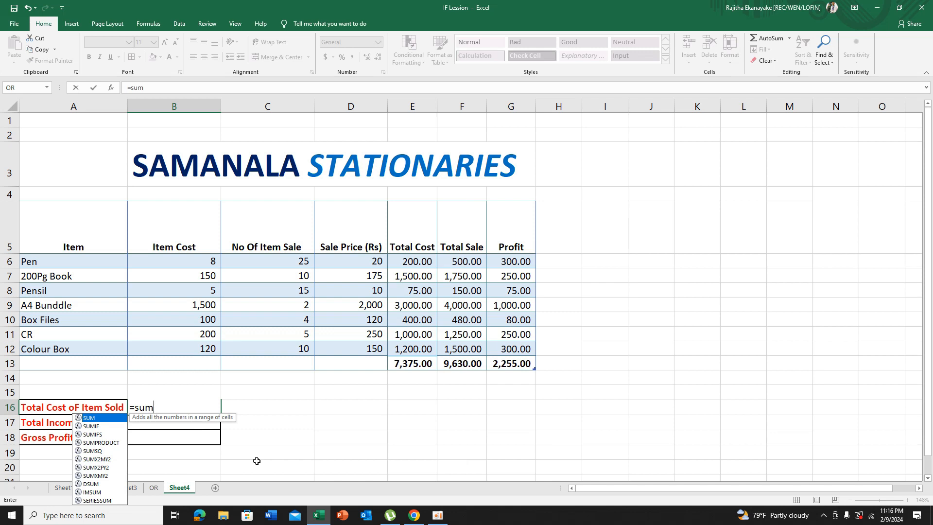
{"action": "type", "text": "p"}
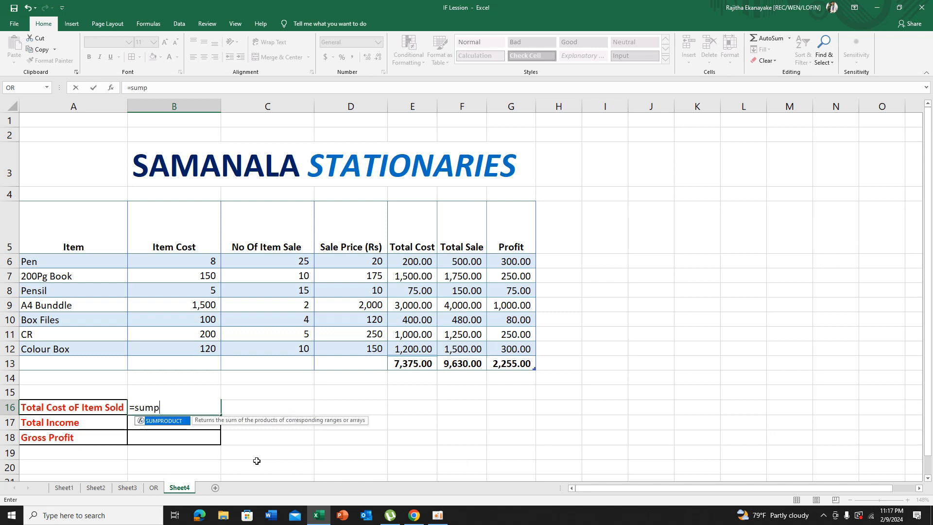
{"action": "left_click", "coordinate": [168, 409]}
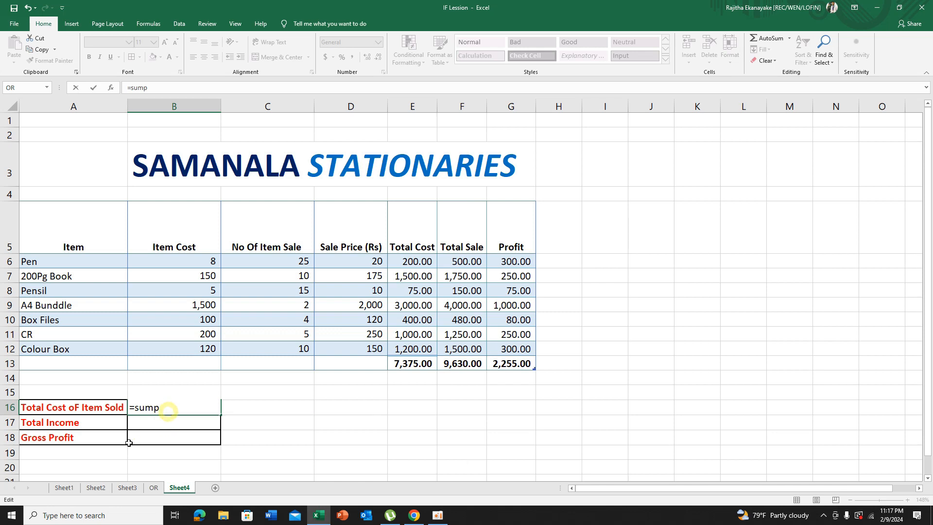
{"action": "type", "text": "roduct"}
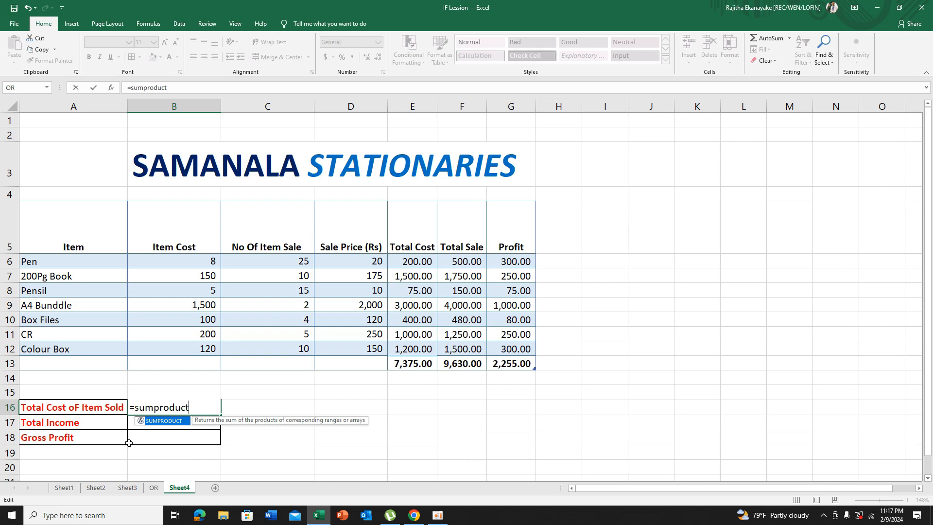
{"action": "type", "text": "("}
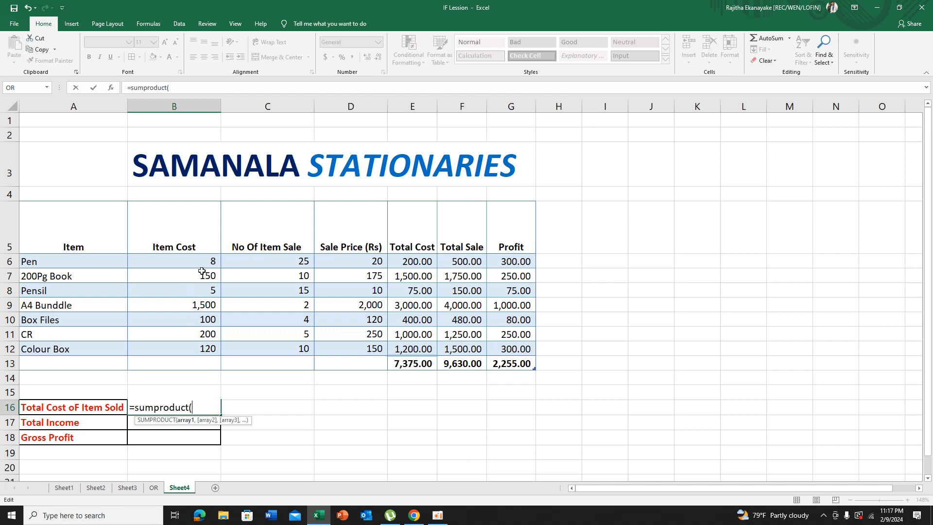
{"action": "left_click_drag", "start_coordinate": [206, 259], "coordinate": [212, 351]}
{"action": "type", "text": ","}
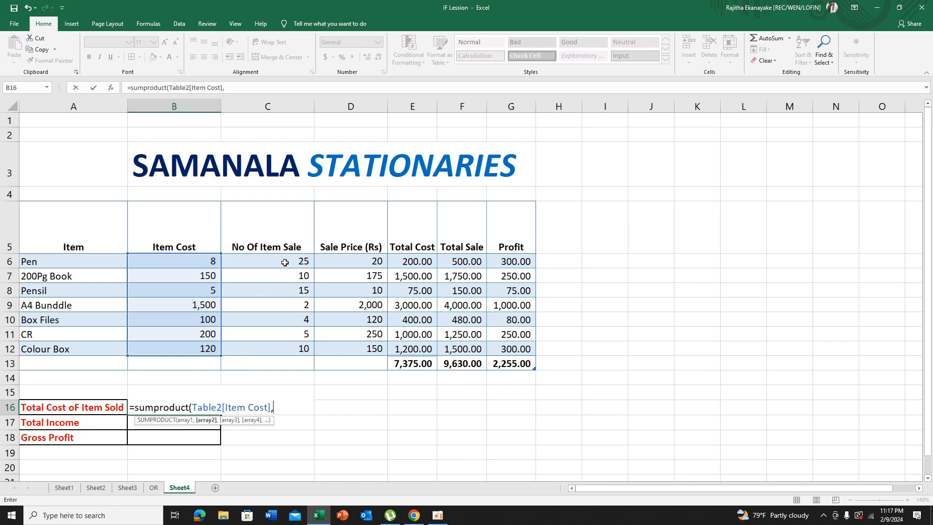
{"action": "left_click_drag", "start_coordinate": [285, 262], "coordinate": [281, 350]}
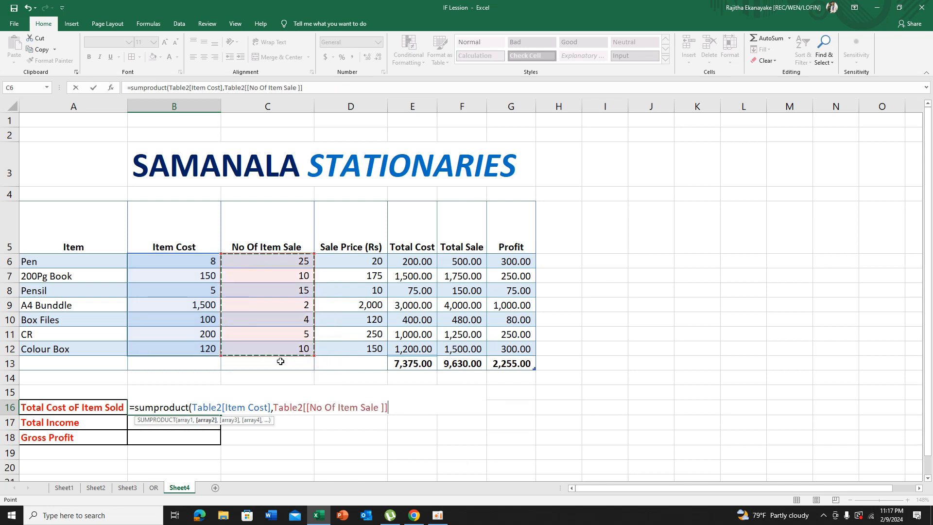
{"action": "type", "text": ")"}
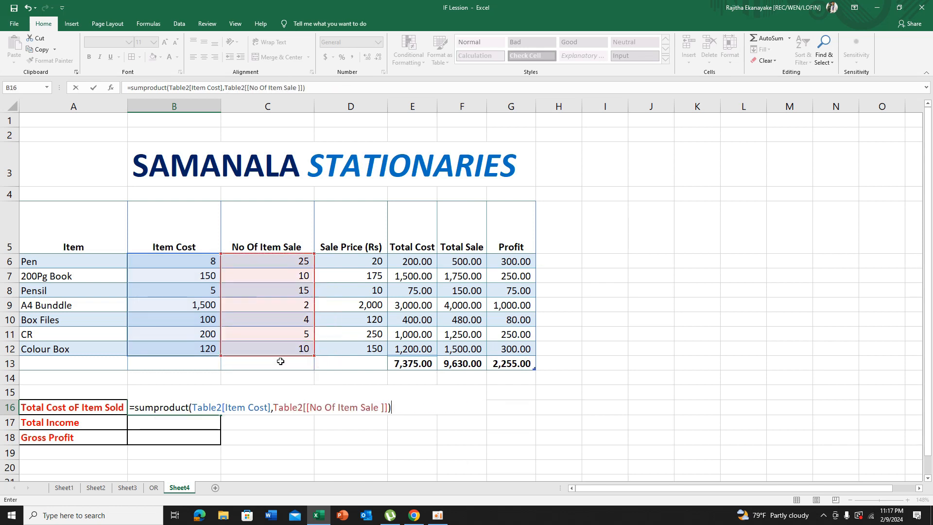
{"action": "key", "text": "Return"}
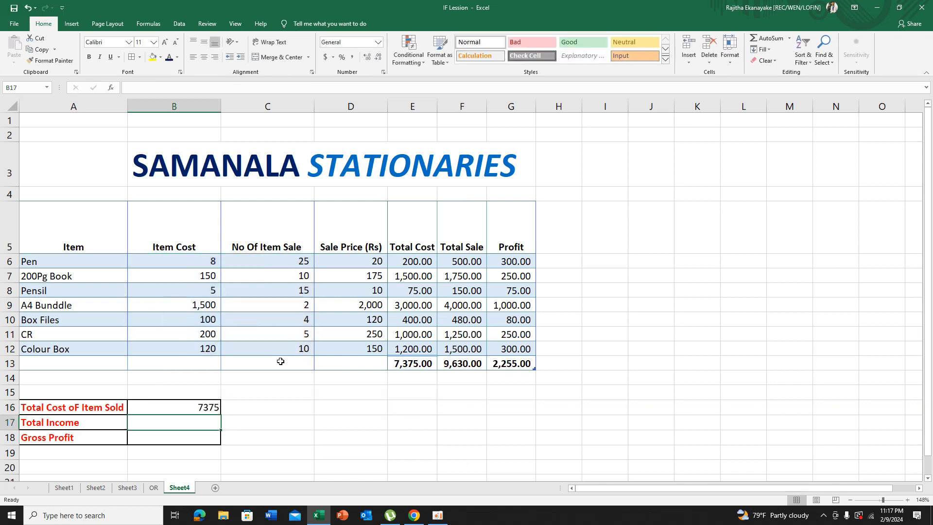
{"action": "left_click", "coordinate": [202, 410]}
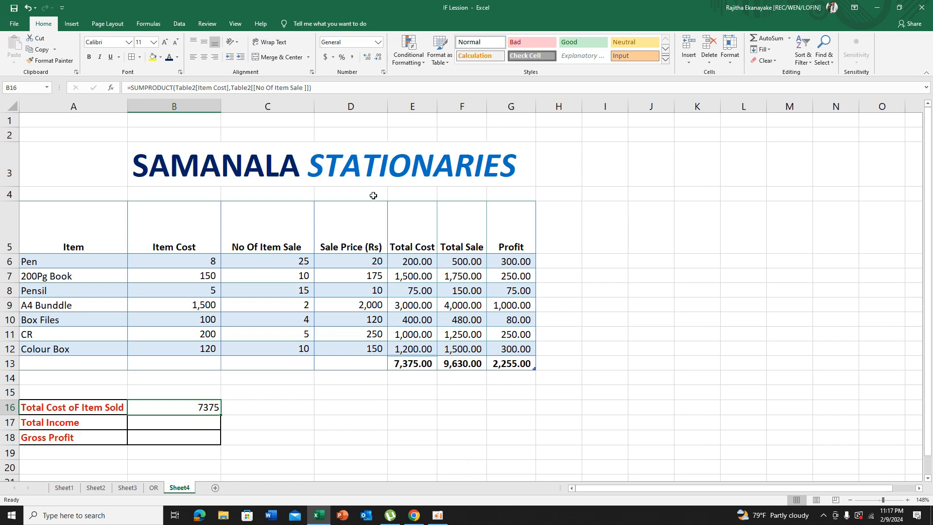
Apply the comma number format to the three summary cells, B16 to B18
{"action": "left_click", "coordinate": [351, 57]}
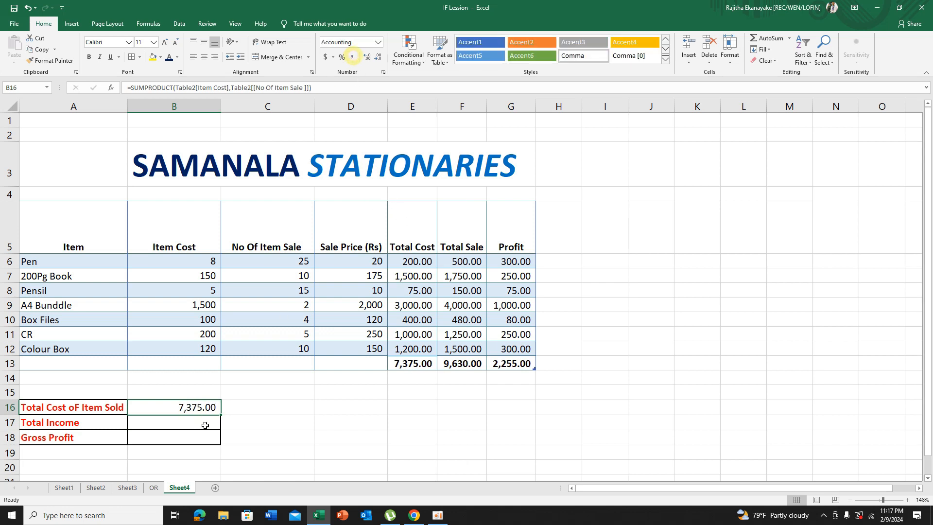
{"action": "left_click_drag", "start_coordinate": [205, 410], "coordinate": [206, 437]}
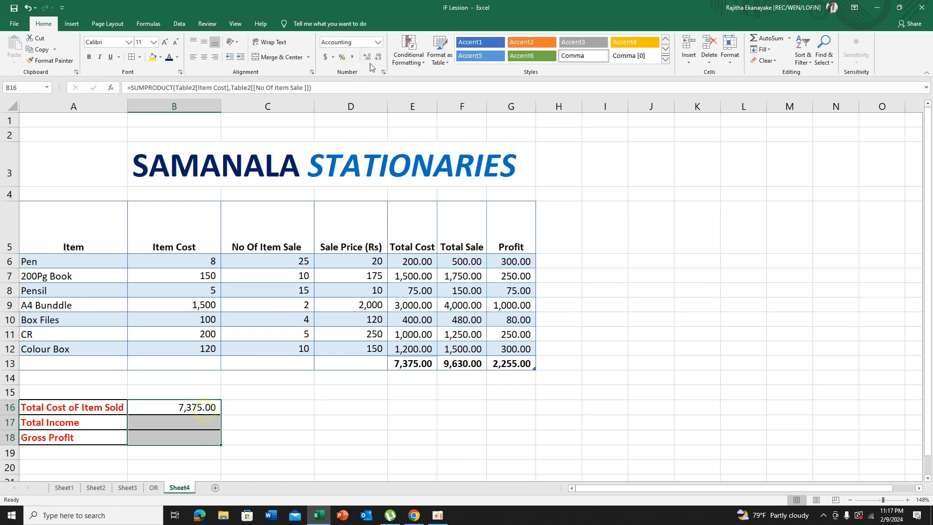
{"action": "left_click", "coordinate": [349, 57]}
{"action": "left_click", "coordinate": [267, 452]}
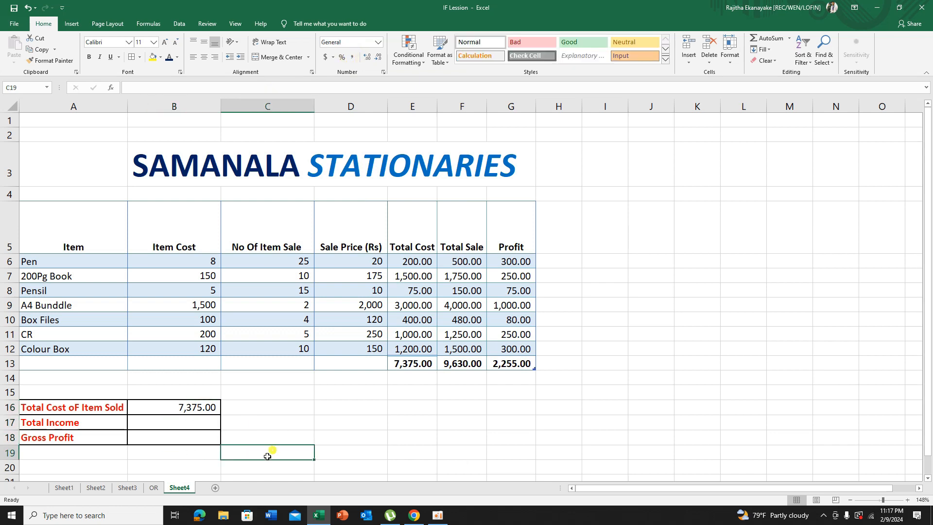
Calculate Total Income in B17 with a SUMPRODUCT formula over the No Of Item Sale and Sale Price (Rs) columns, and check it against the Total Sale sum
{"action": "left_click", "coordinate": [194, 425]}
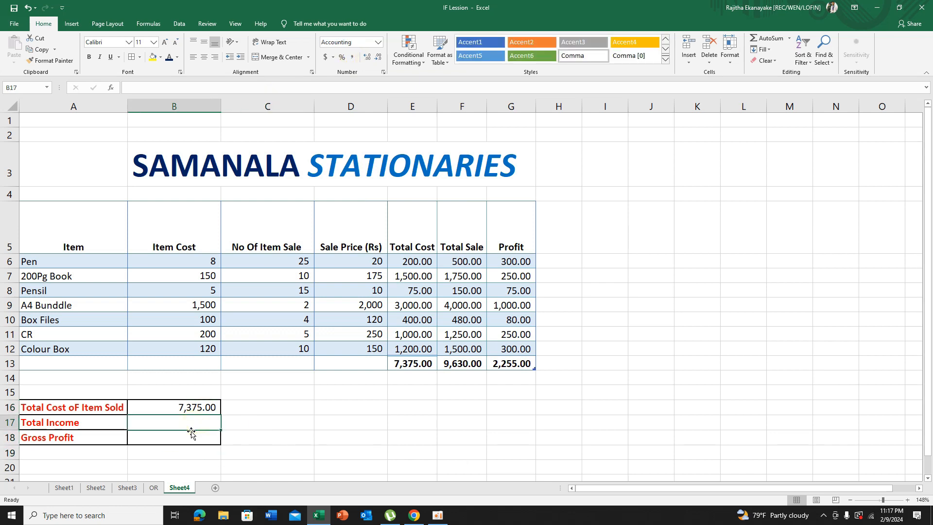
{"action": "type", "text": "="}
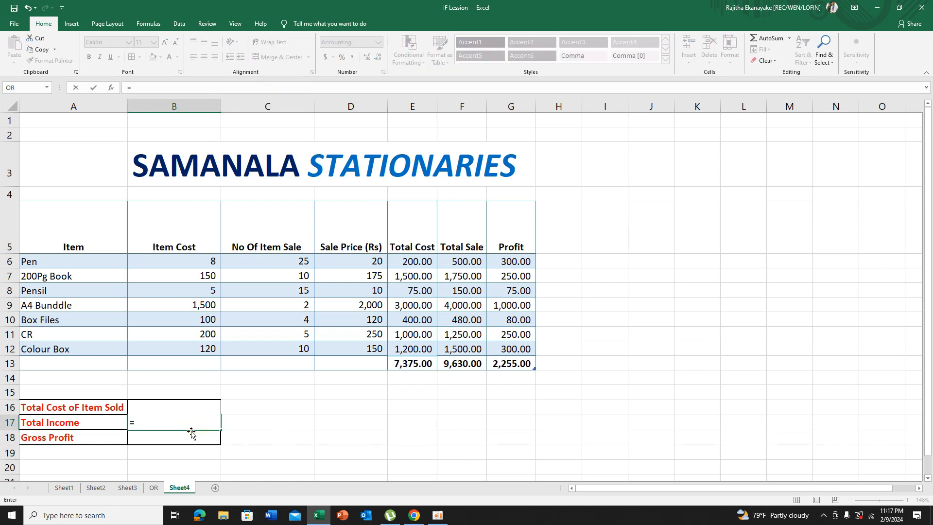
{"action": "type", "text": "Sum"}
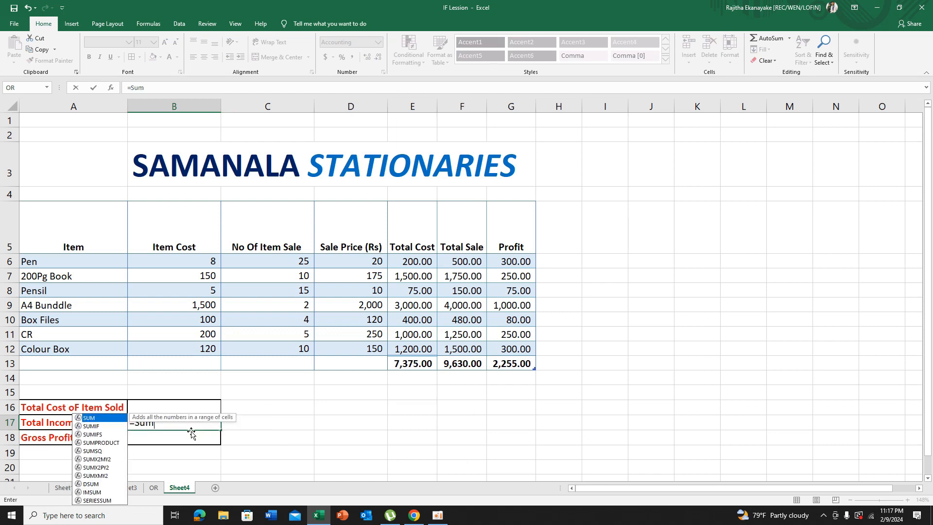
{"action": "type", "text": "product("}
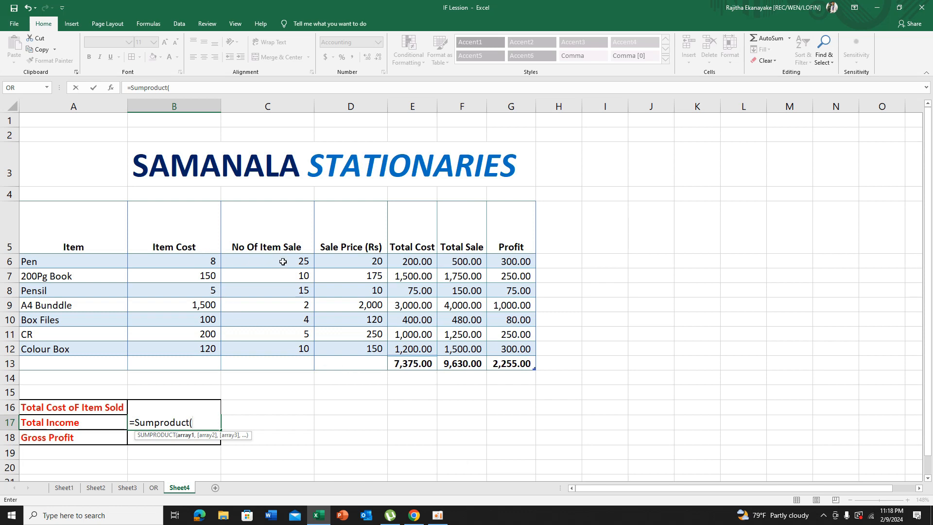
{"action": "left_click_drag", "start_coordinate": [283, 261], "coordinate": [284, 344]}
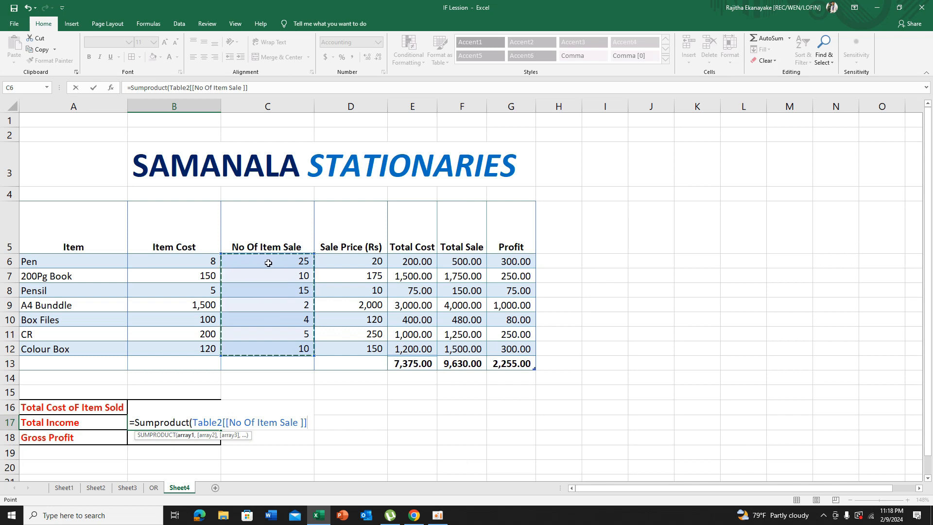
{"action": "type", "text": ","}
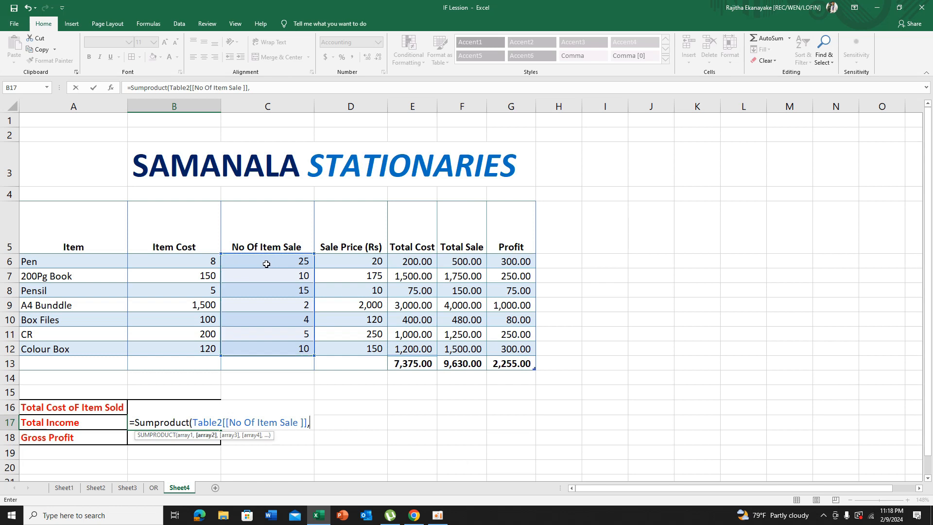
{"action": "left_click_drag", "start_coordinate": [367, 261], "coordinate": [350, 353]}
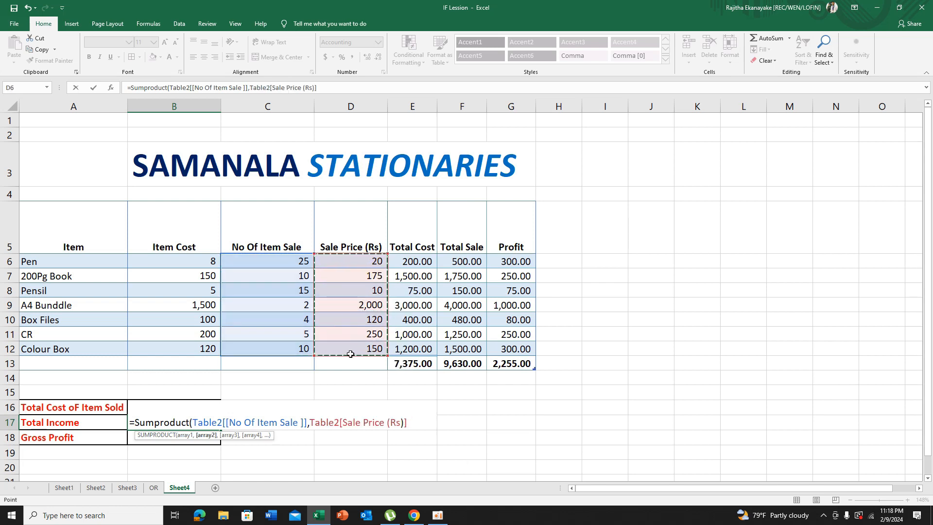
{"action": "type", "text": ")"}
{"action": "key", "text": "Return"}
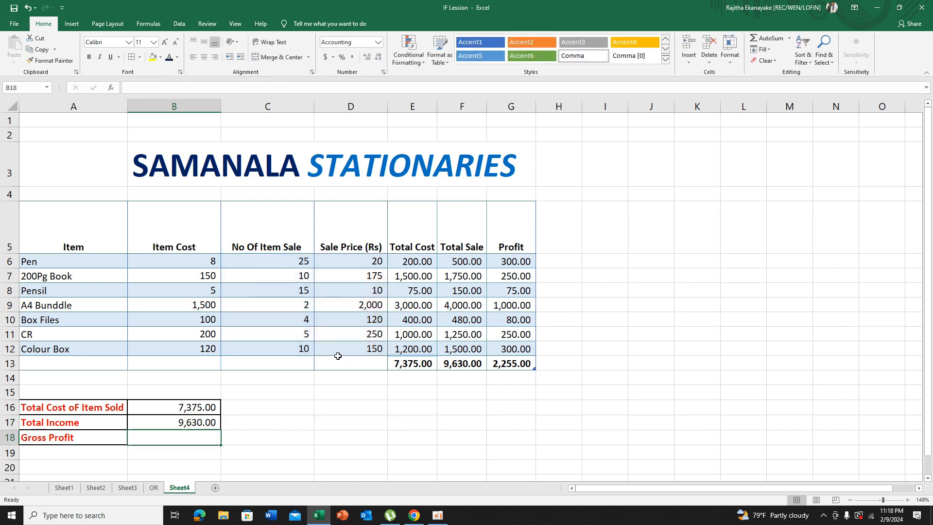
{"action": "left_click", "coordinate": [457, 363]}
{"action": "left_click", "coordinate": [192, 421]}
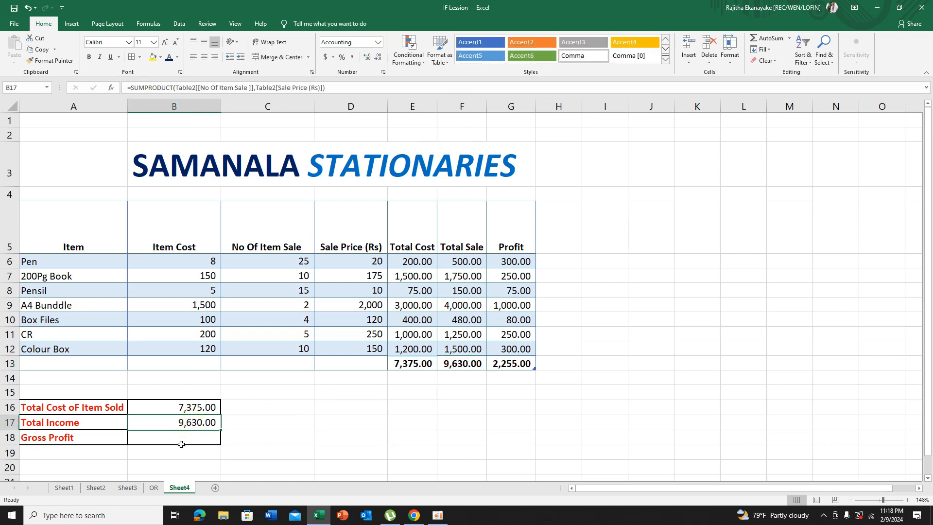
Calculate Gross Profit in B18 with the formula =B17-B16, and check it against the Profit column total
{"action": "left_click", "coordinate": [192, 438]}
{"action": "type", "text": "="}
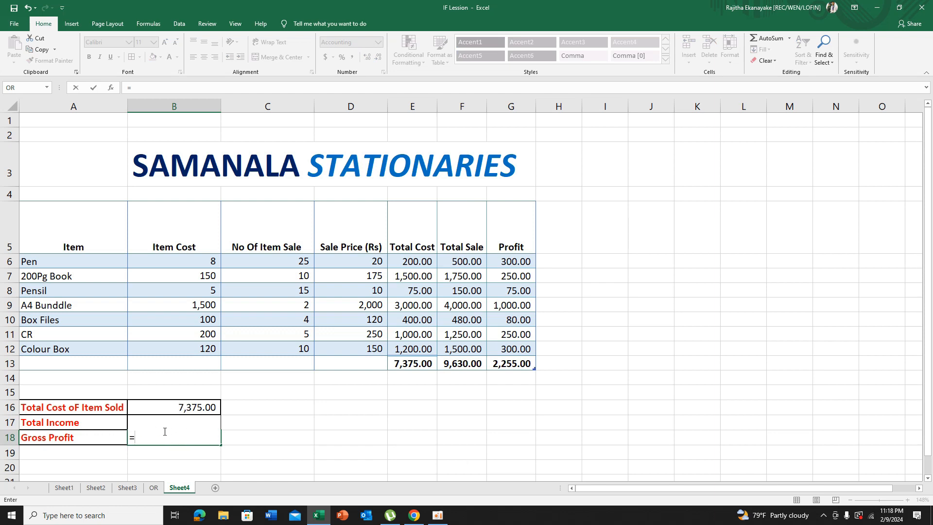
{"action": "key", "text": "F2"}
{"action": "type", "text": "B17-"}
{"action": "left_click", "coordinate": [183, 411]}
{"action": "key", "text": "Return"}
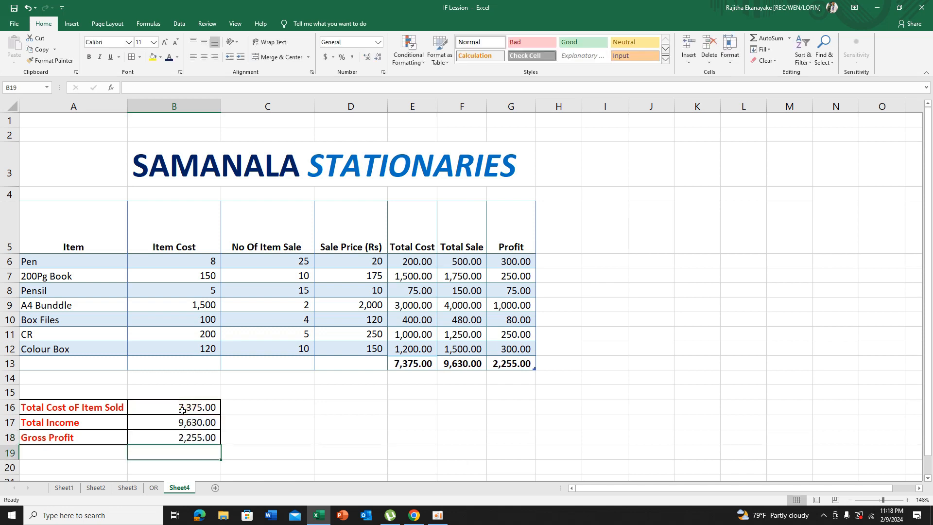
{"action": "left_click", "coordinate": [185, 438]}
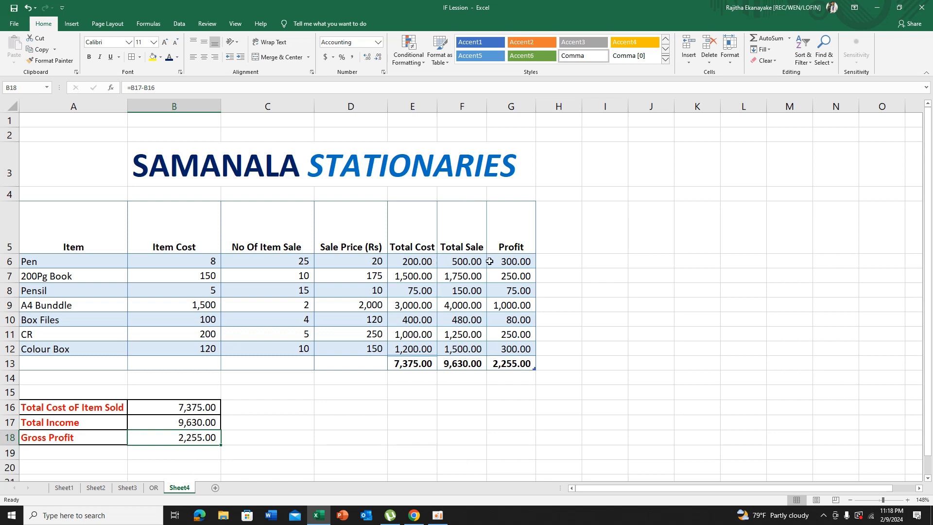
{"action": "left_click", "coordinate": [530, 363]}
{"action": "left_click", "coordinate": [210, 408]}
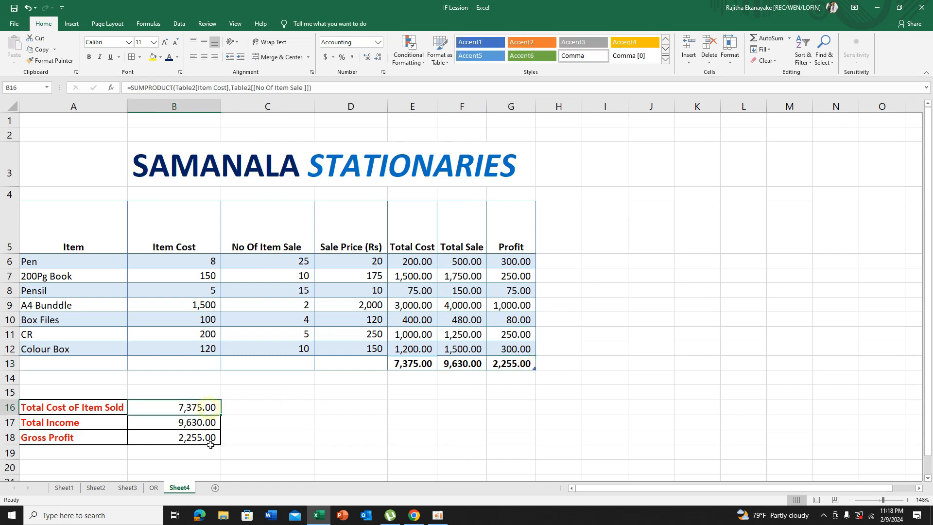